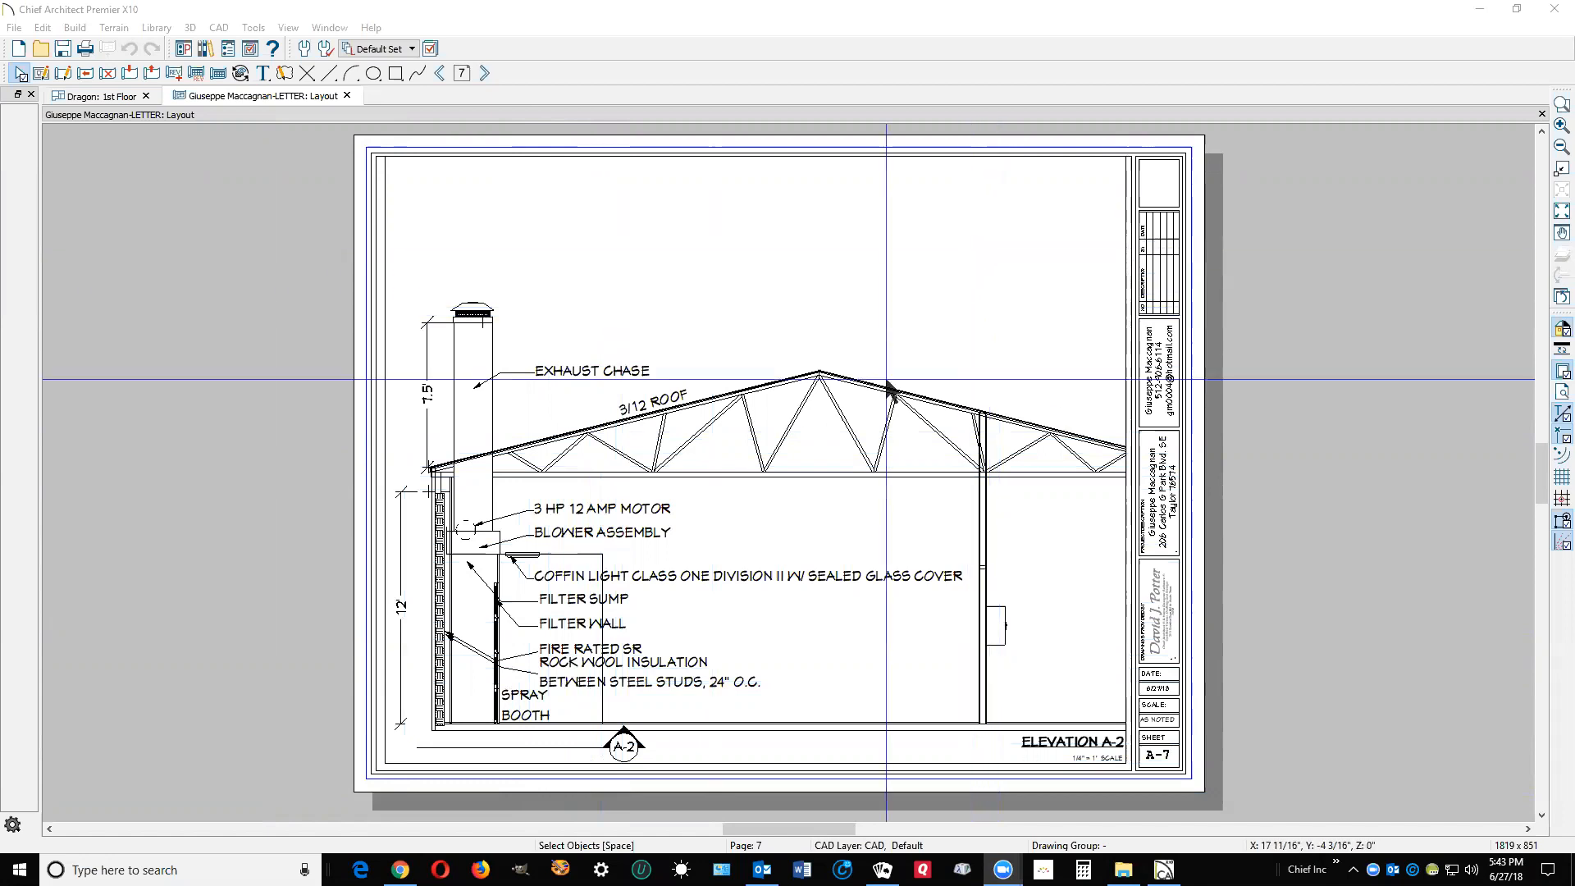
Step: Review the finishing room area in the linked first-floor plan and return to the layout with nothing selected
double_click(802, 420)
scroll(1095, 431, down, 3)
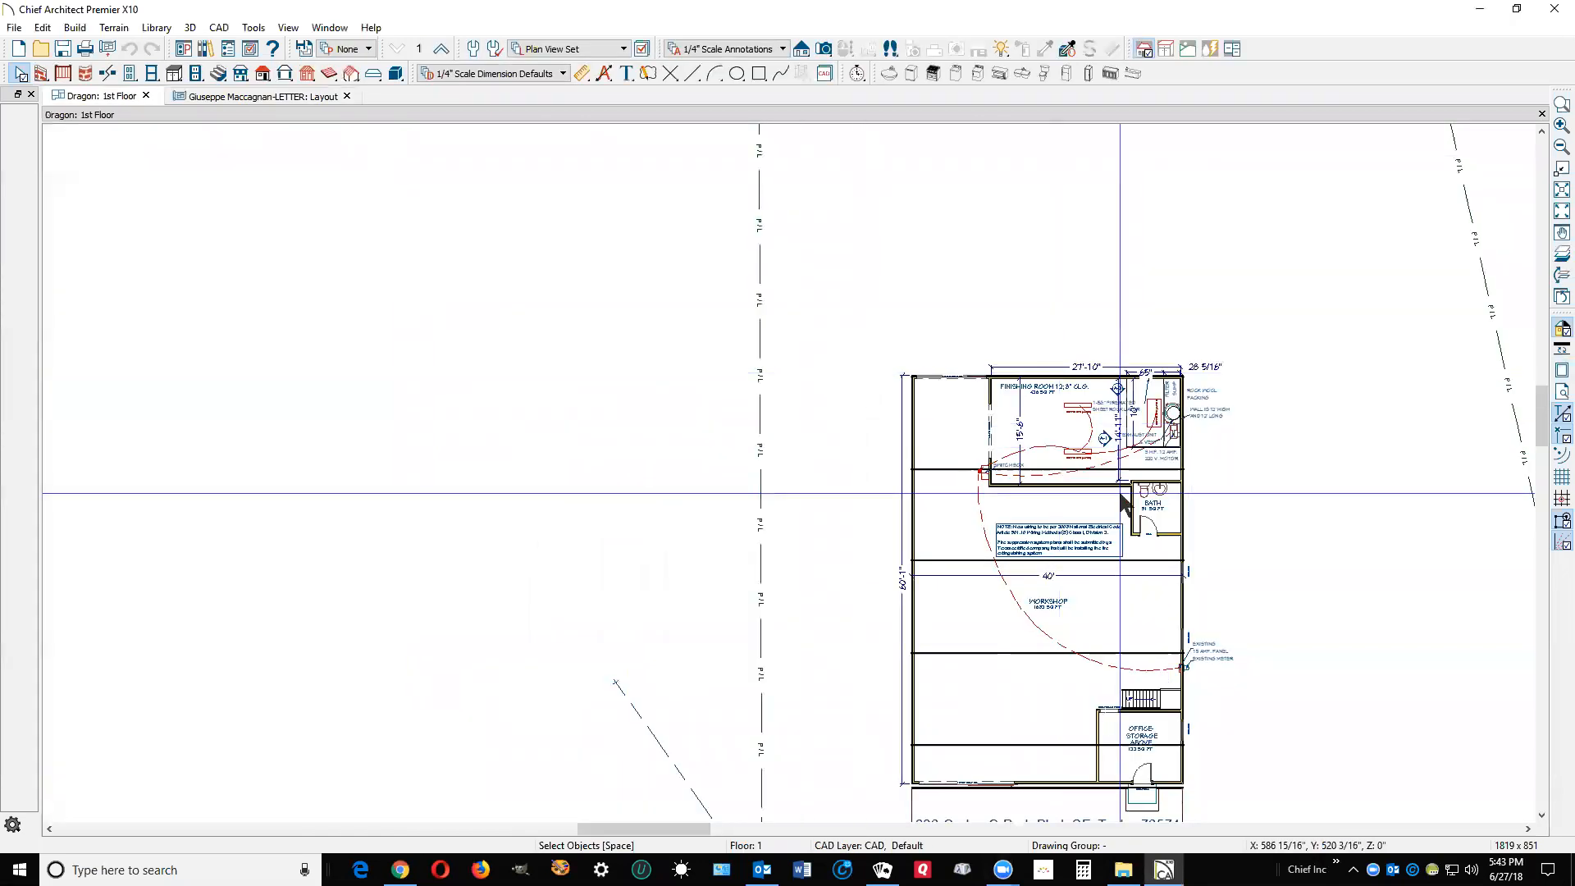
scroll(1096, 538, down, 3)
scroll(1099, 541, up, 5)
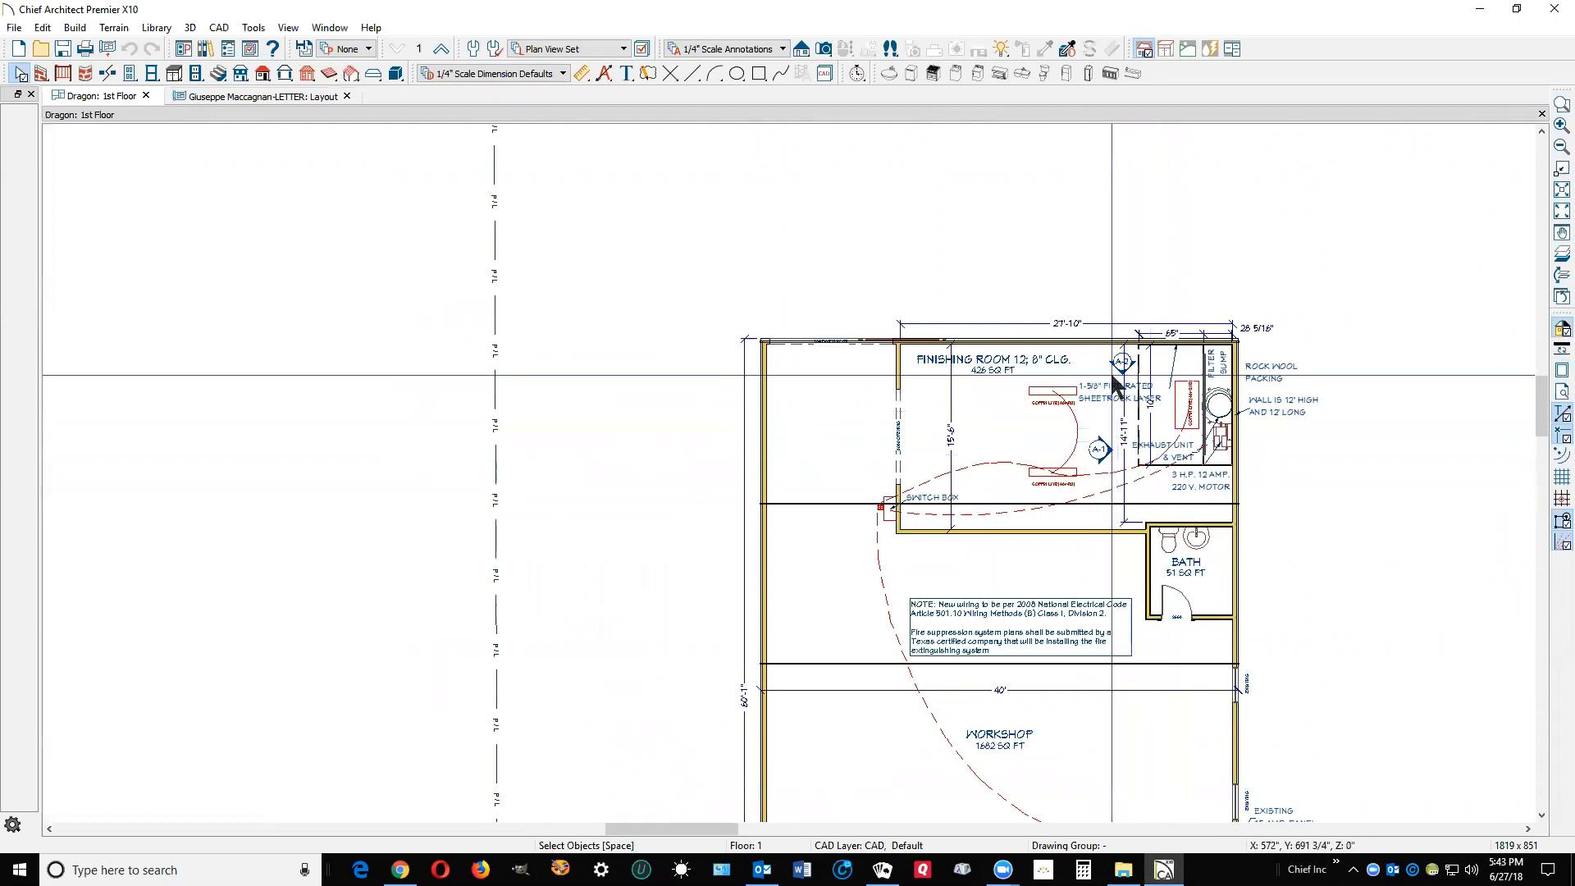
click(262, 96)
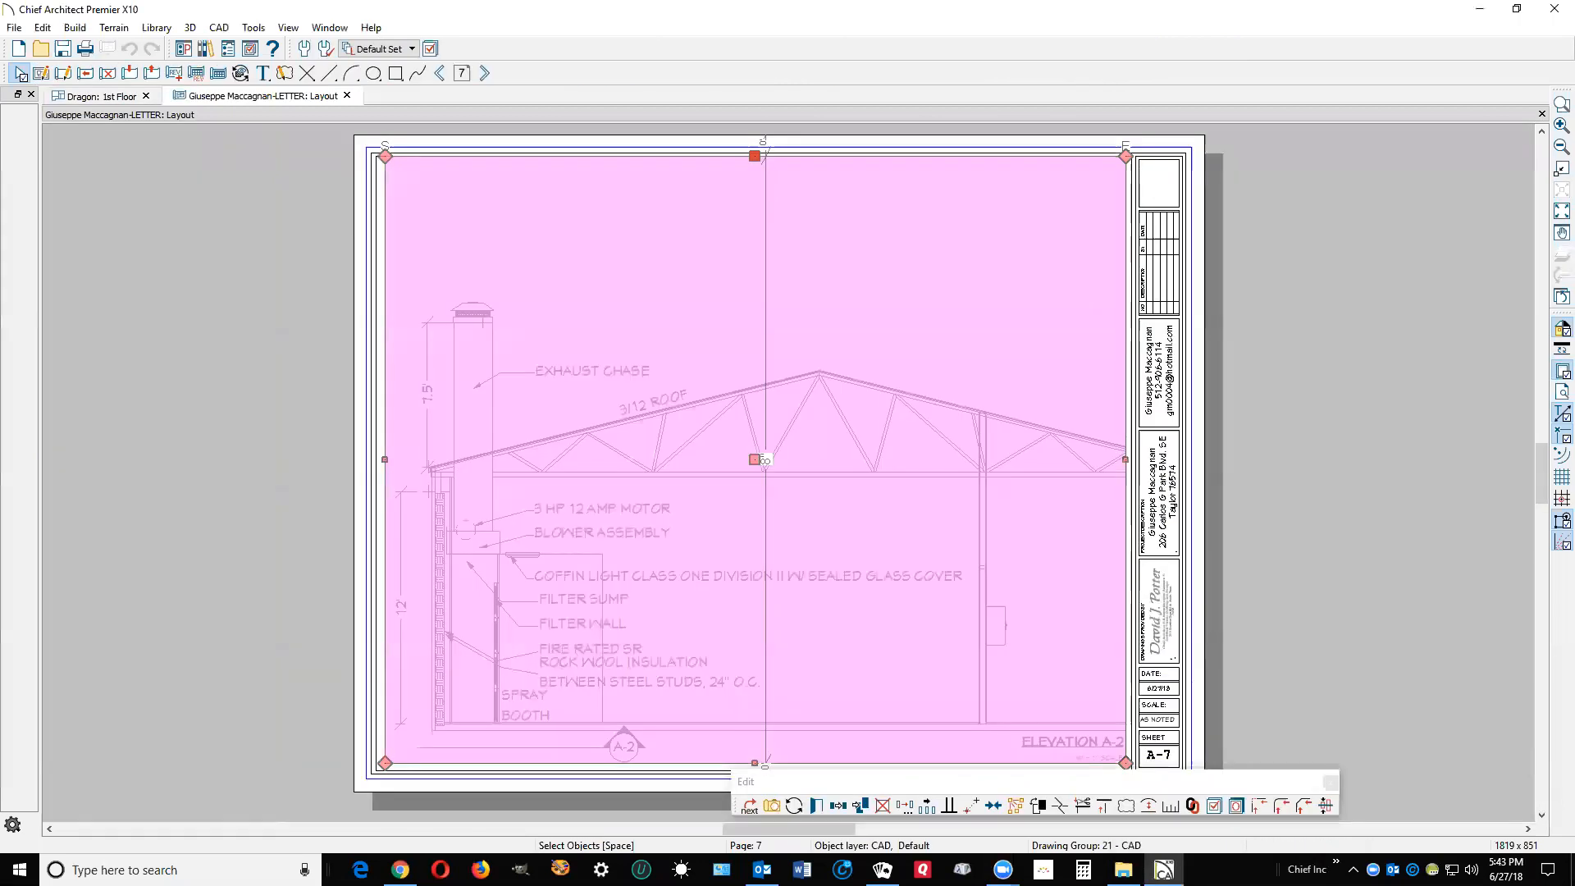
click(1304, 403)
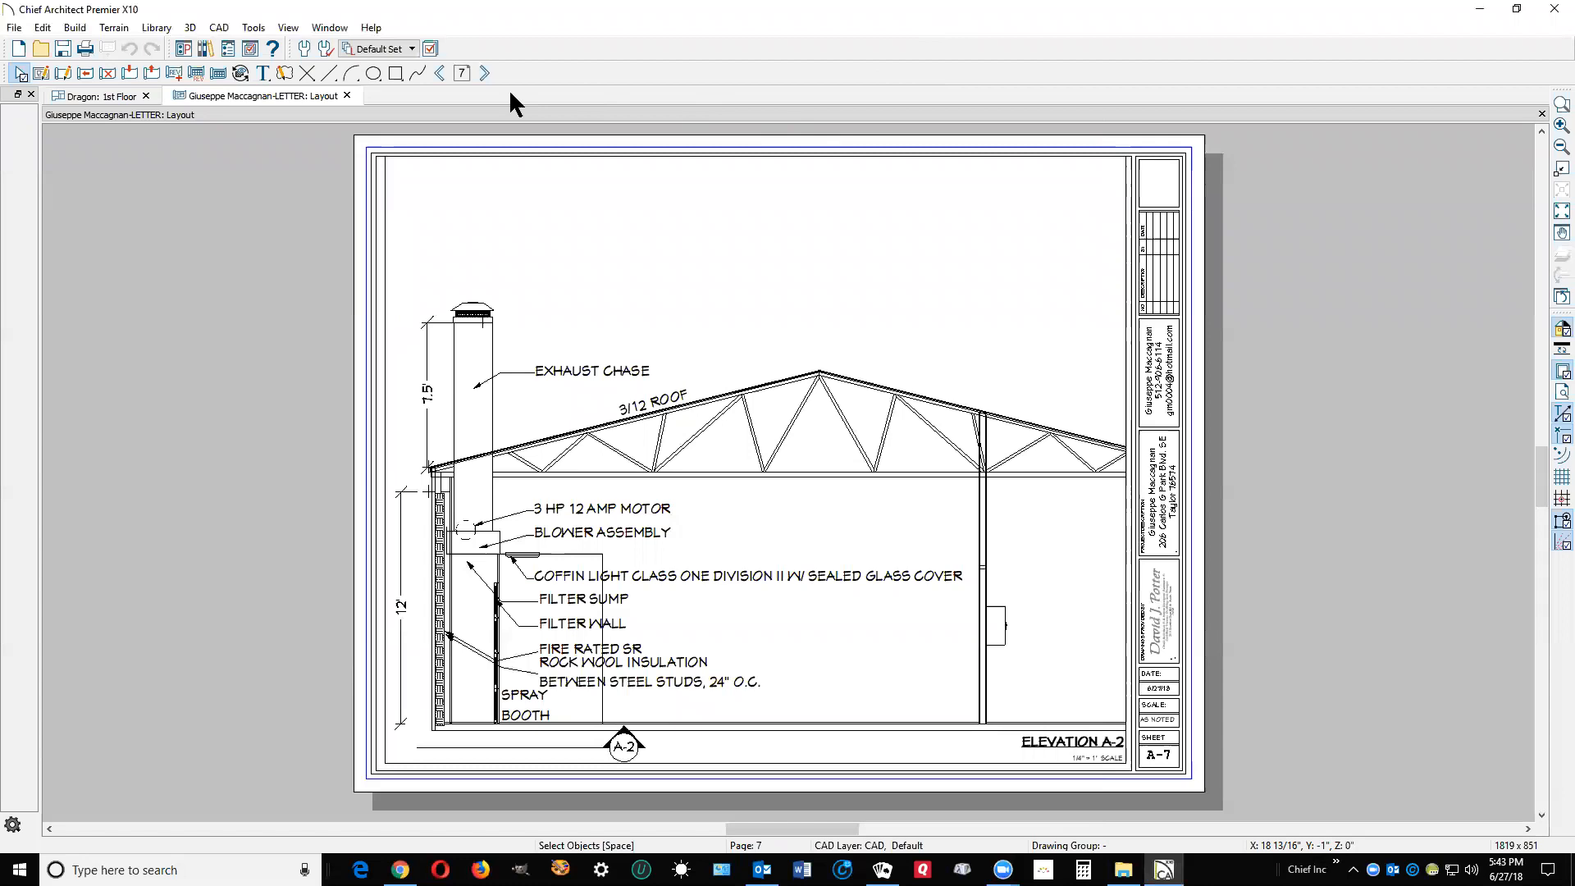
Step: Go to layout page 0 and set the drawing sheet size to Tabloid (11" x 17")
click(461, 72)
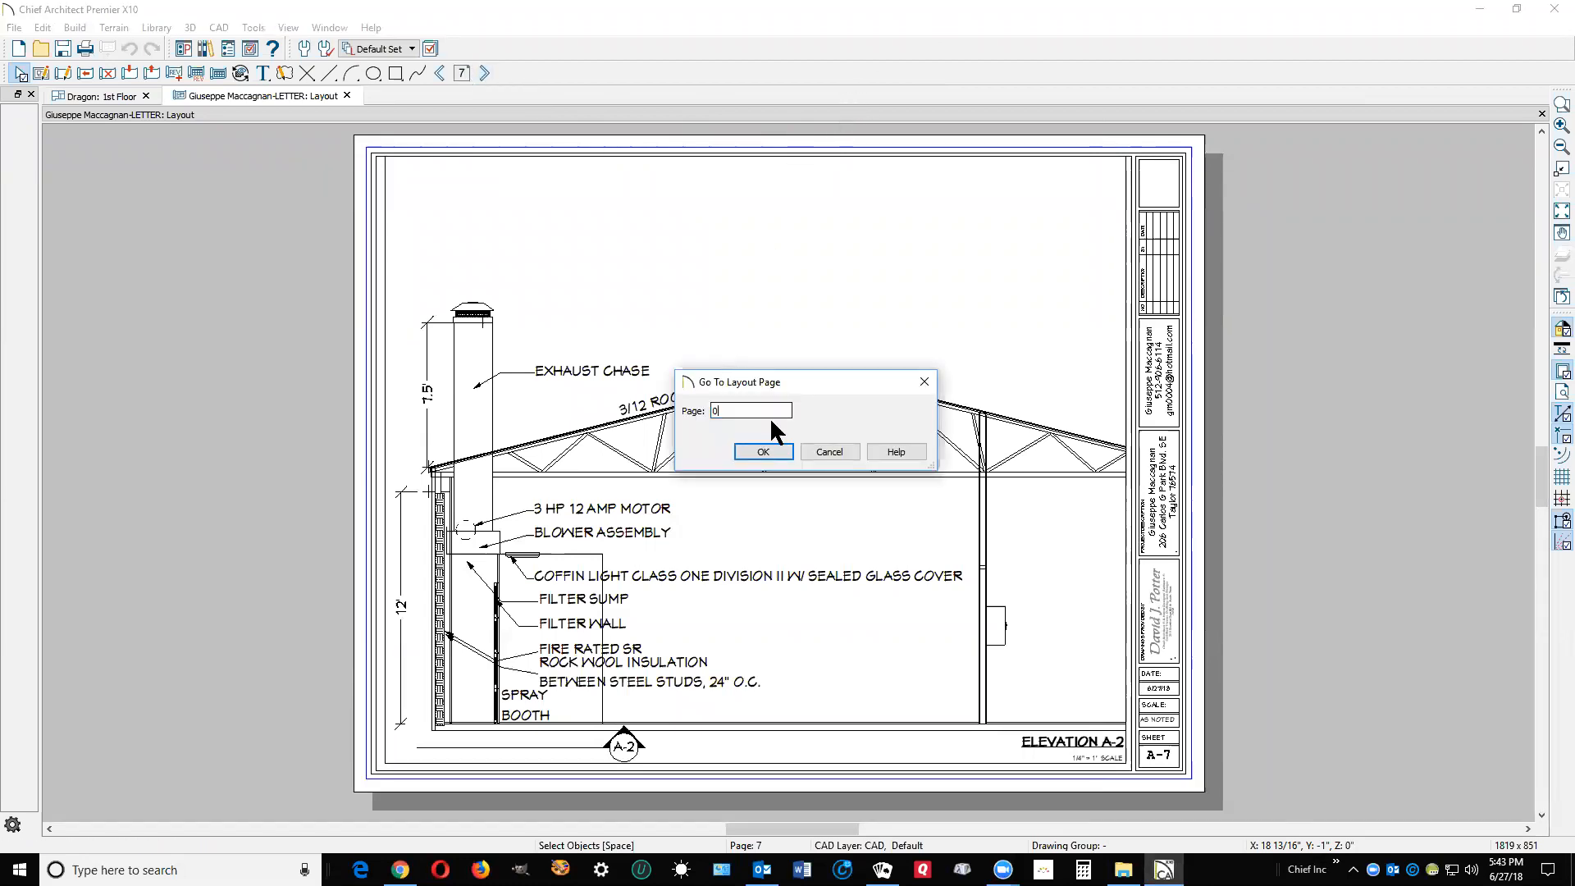
click(765, 451)
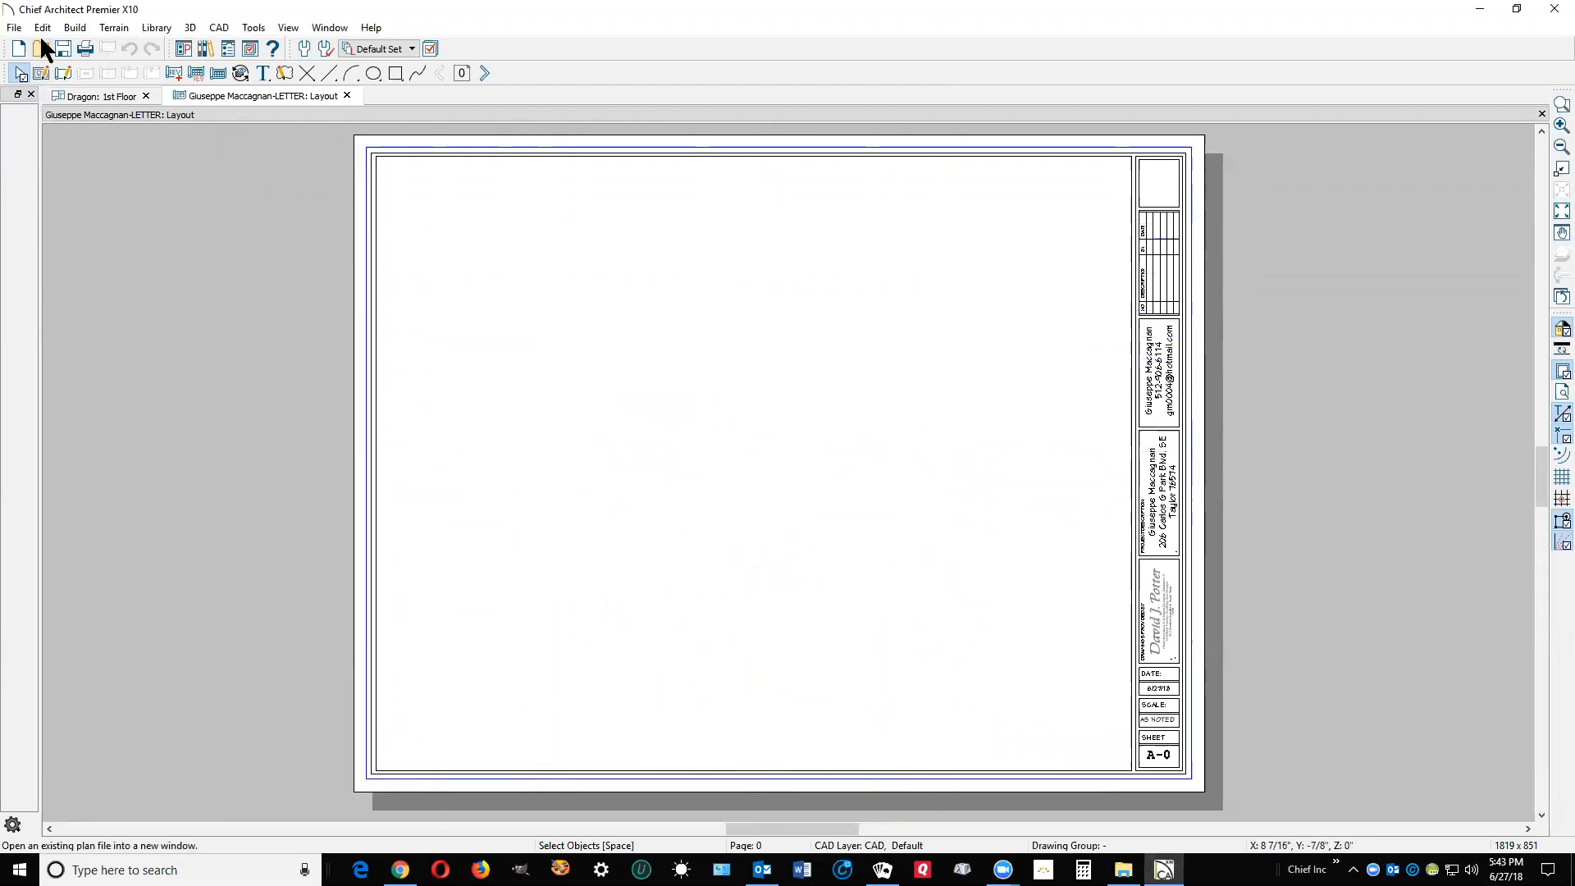
click(14, 30)
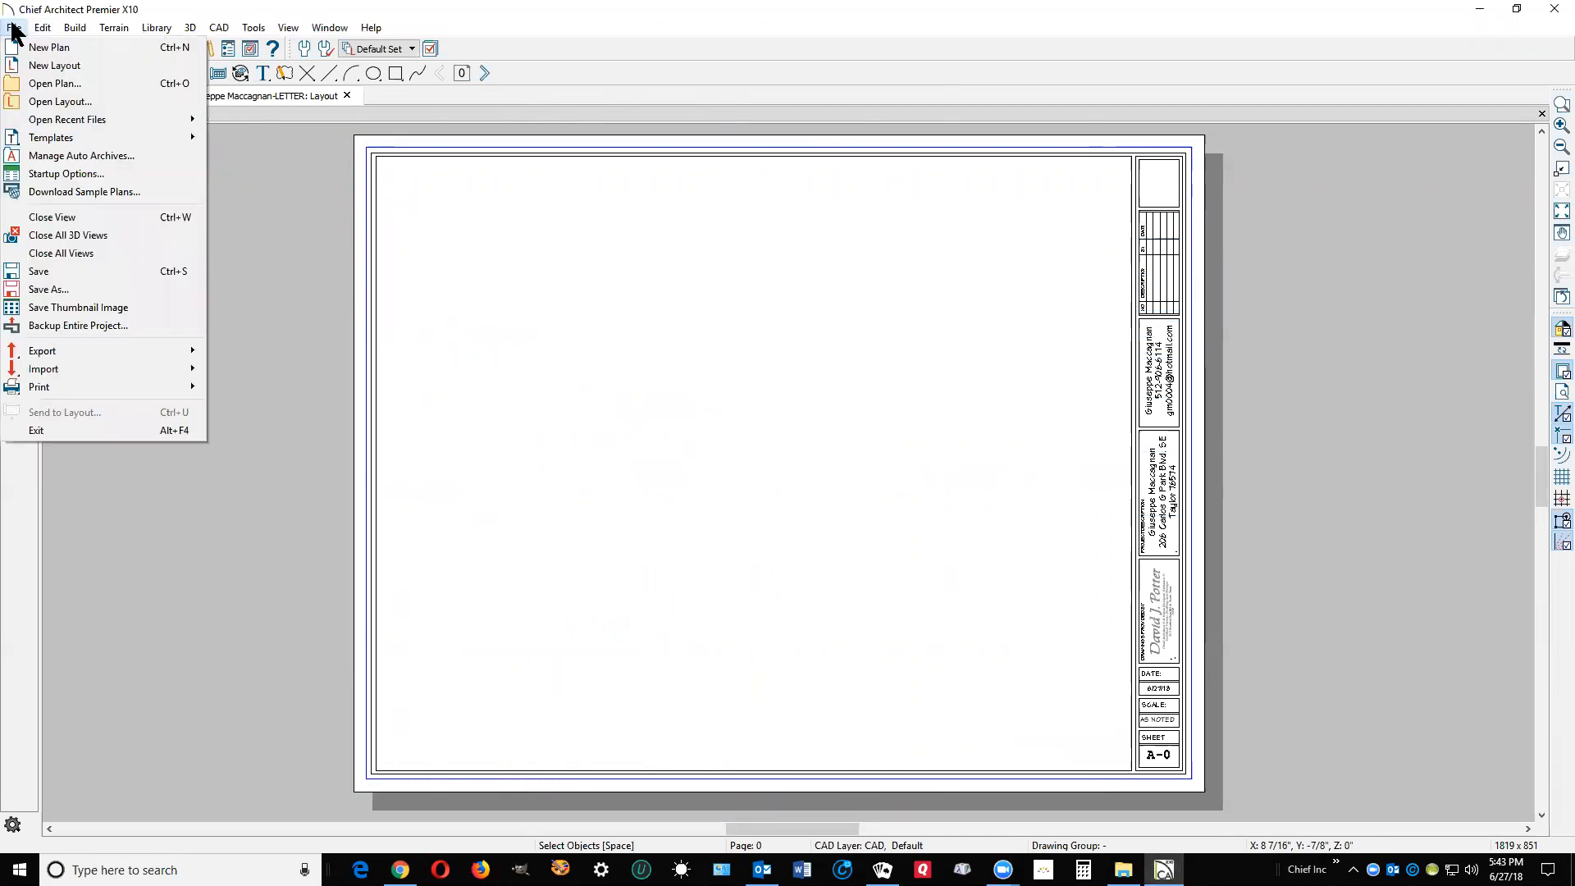
mouse_move(114, 390)
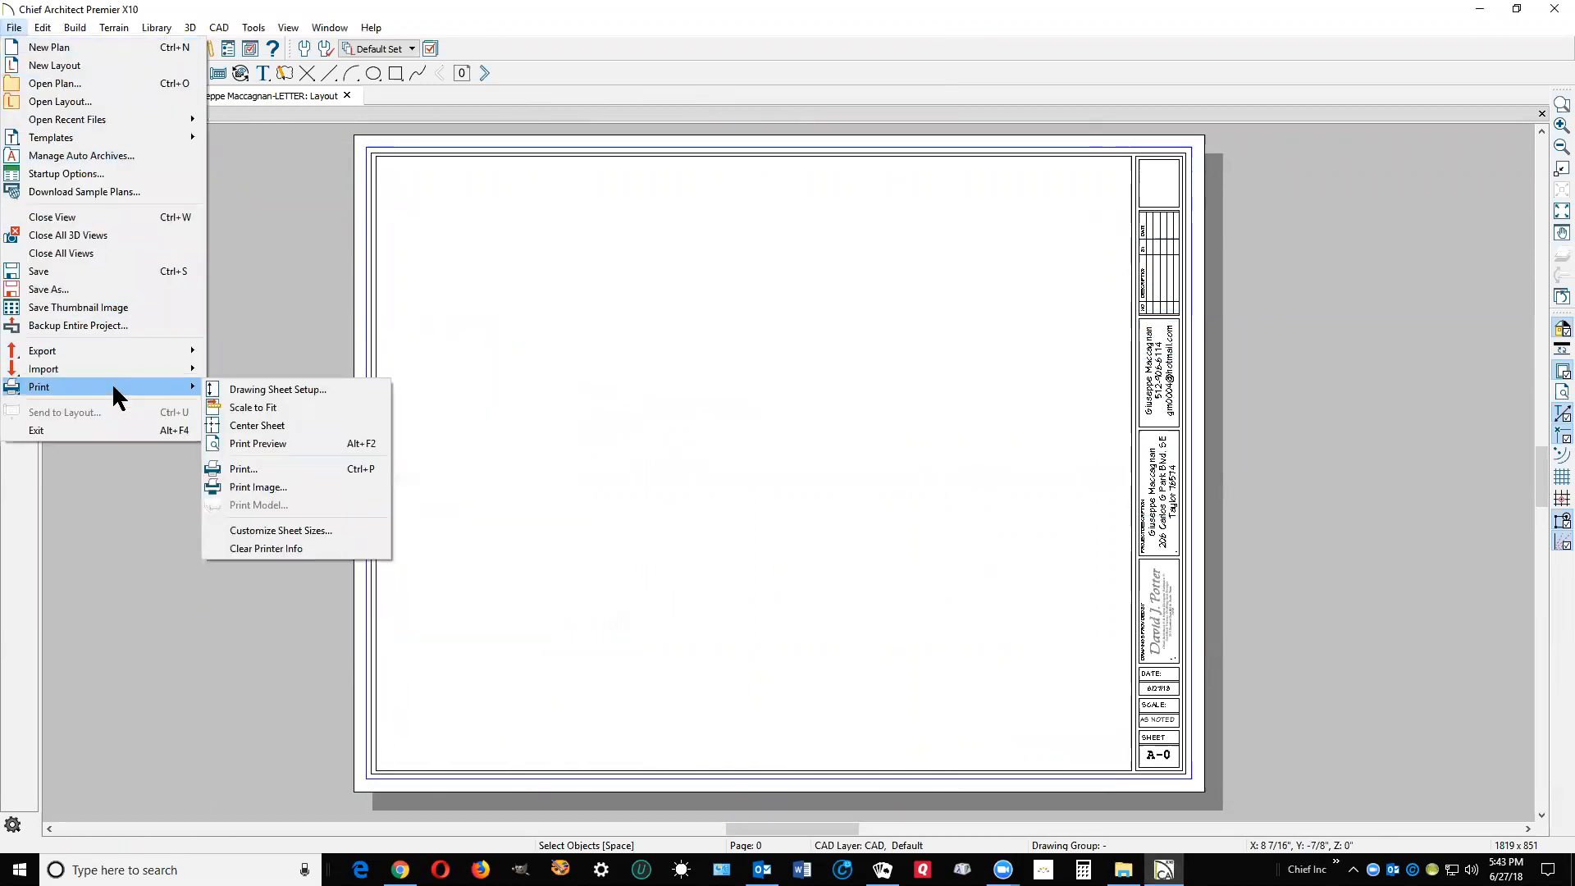
click(337, 392)
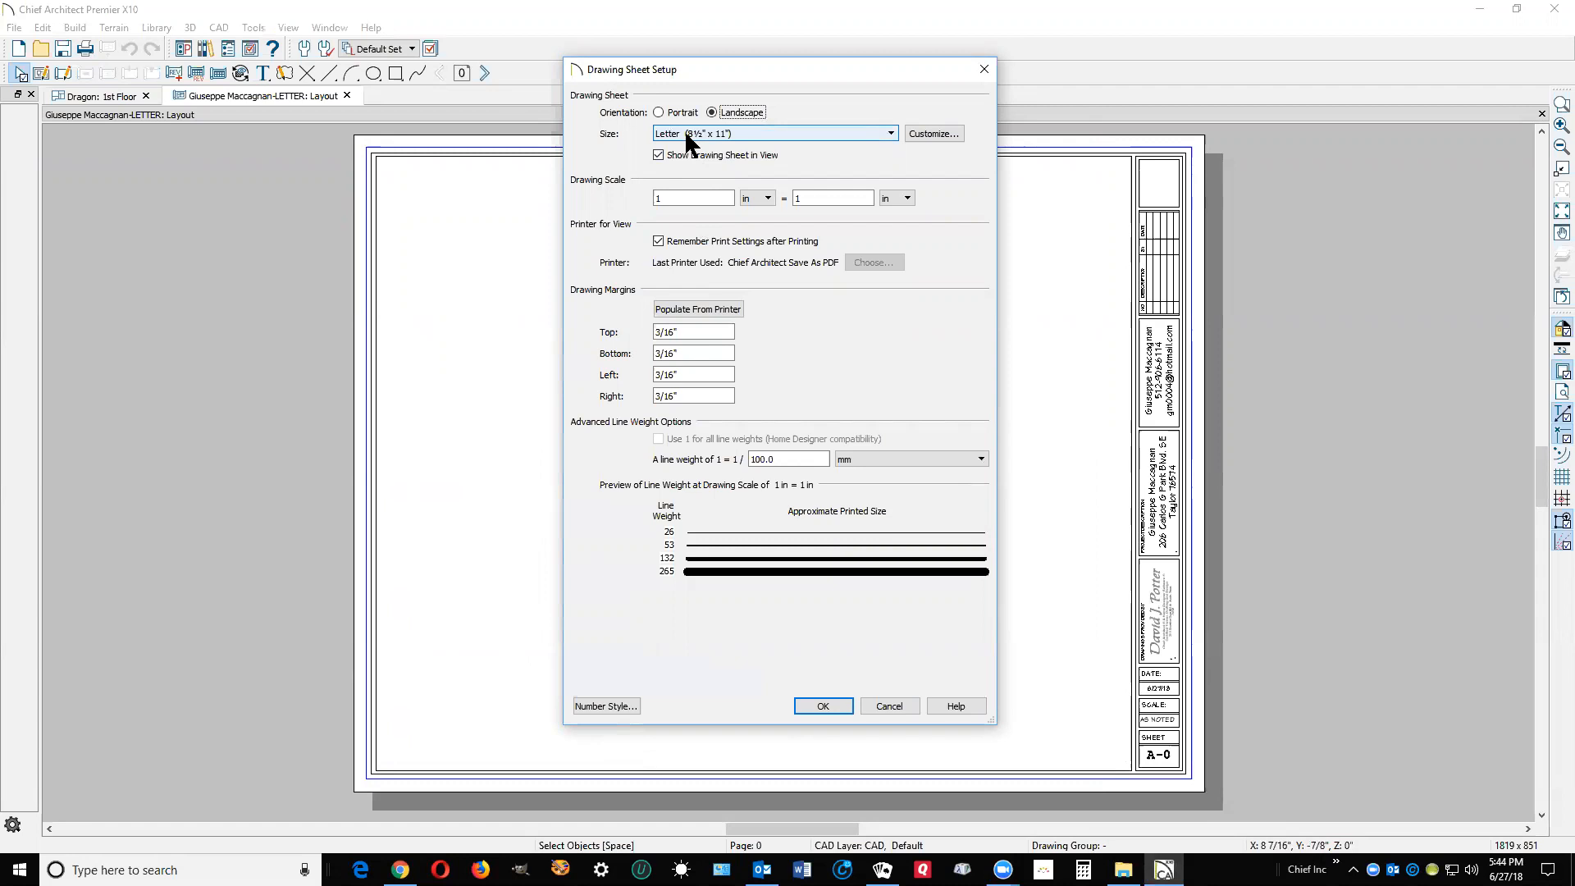
click(894, 133)
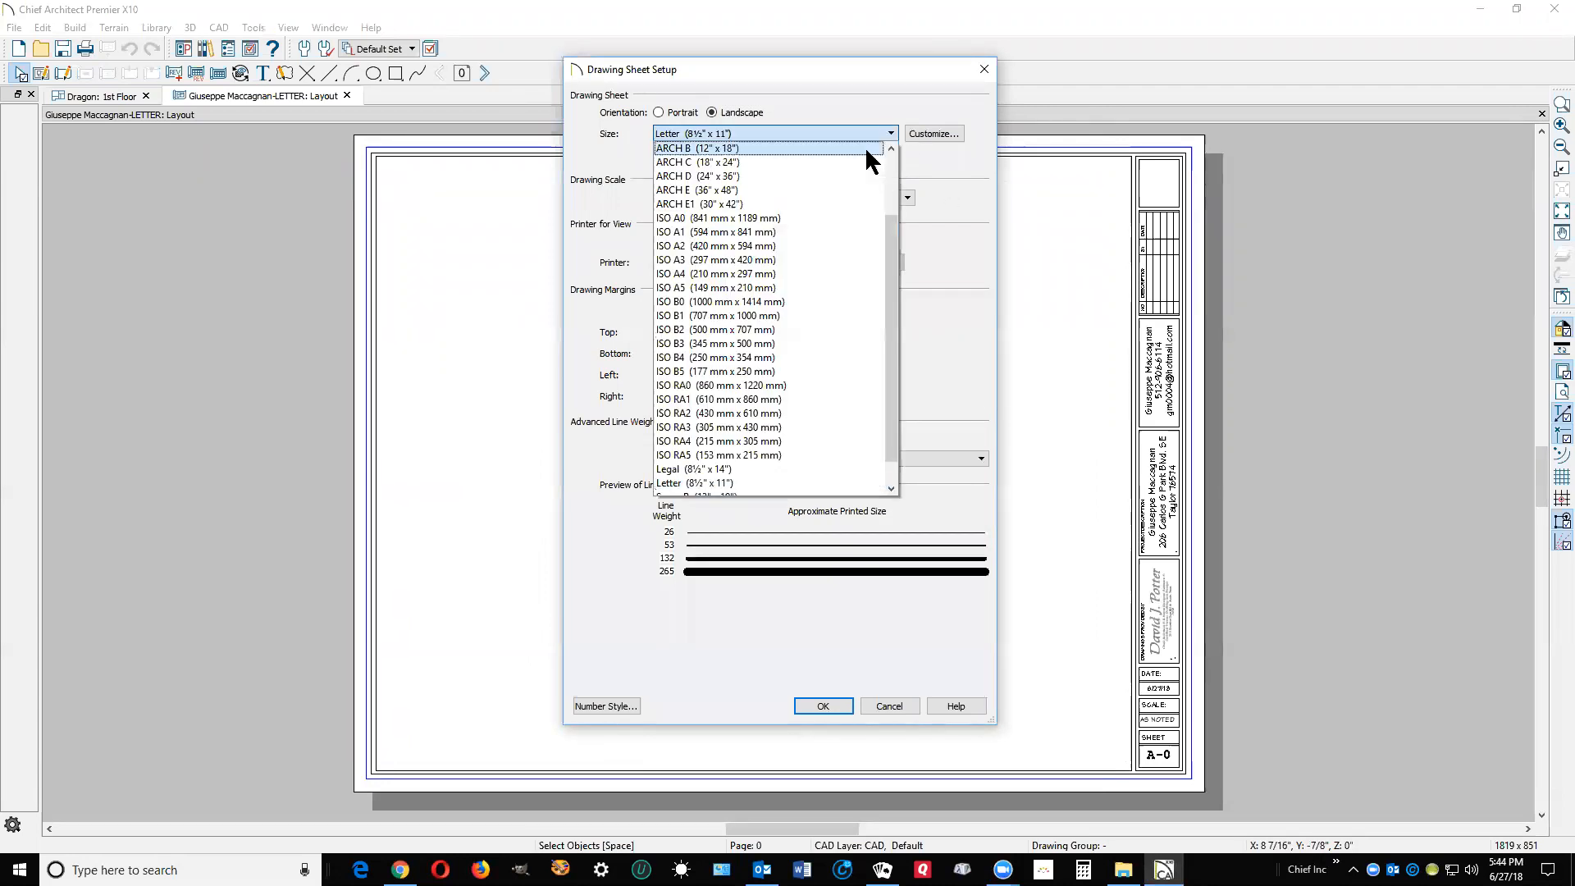
scroll(804, 312, down, 1)
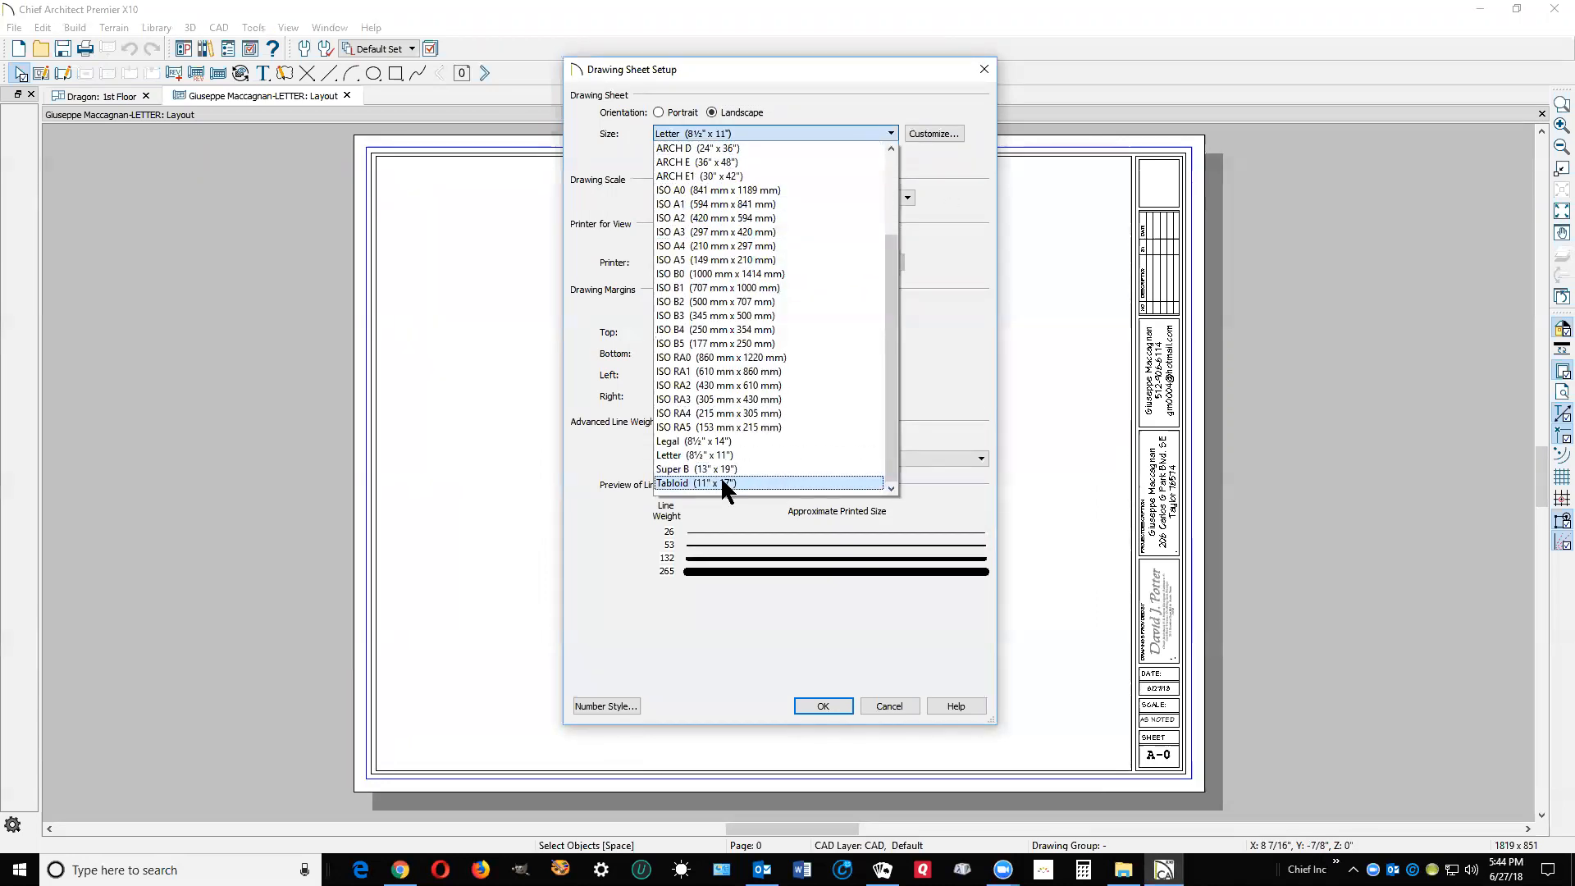
click(720, 481)
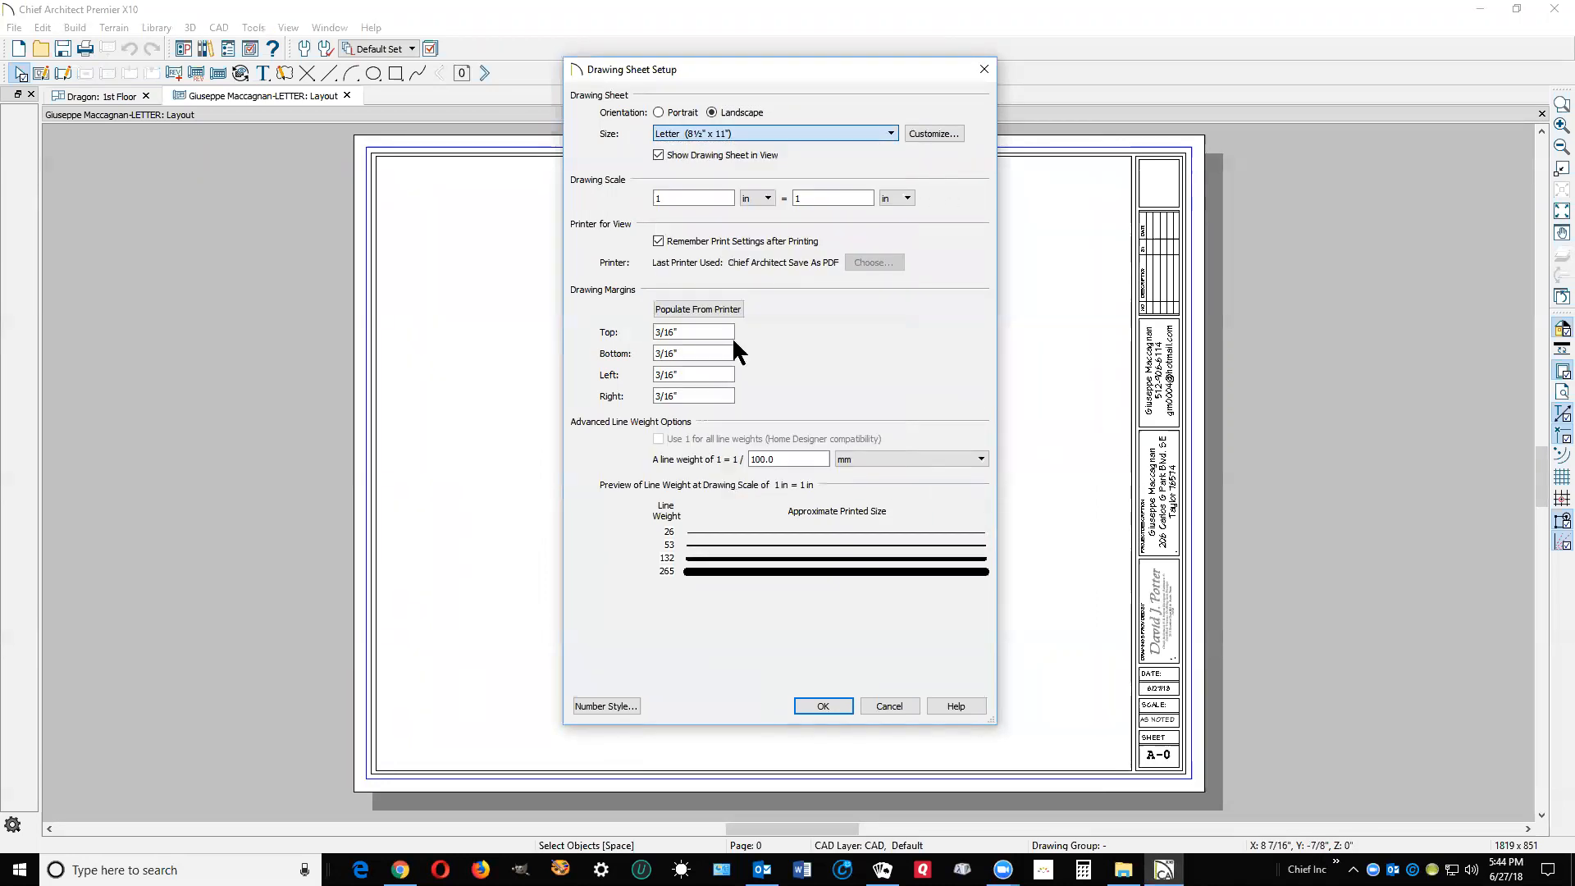
click(835, 705)
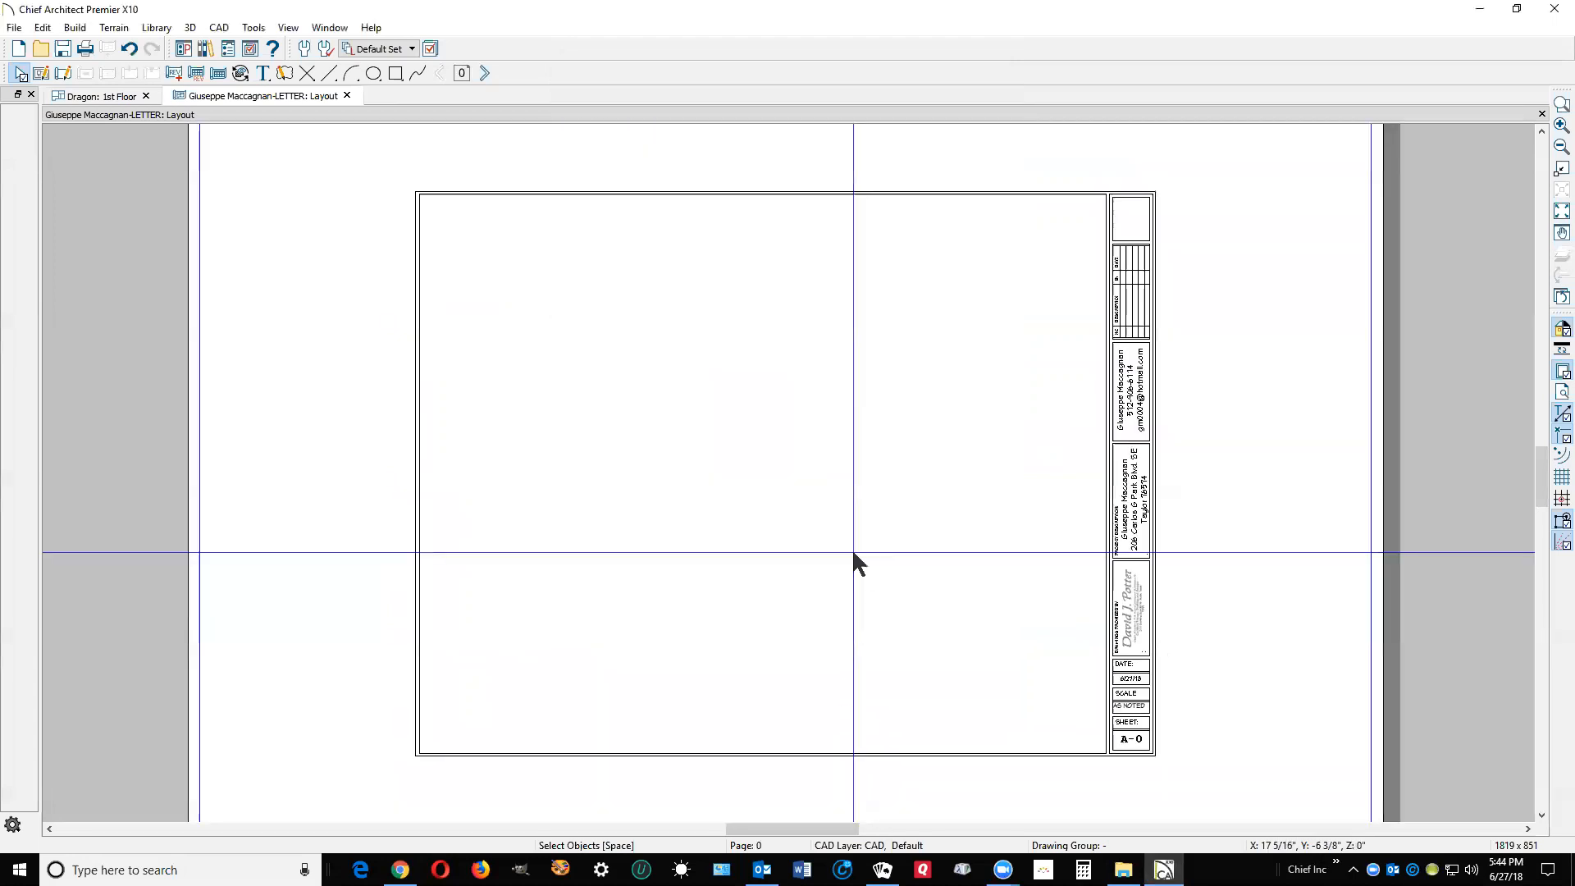
Step: Select the whole border and title block on page 0 and combine them into a CAD block
scroll(843, 385, down, 2)
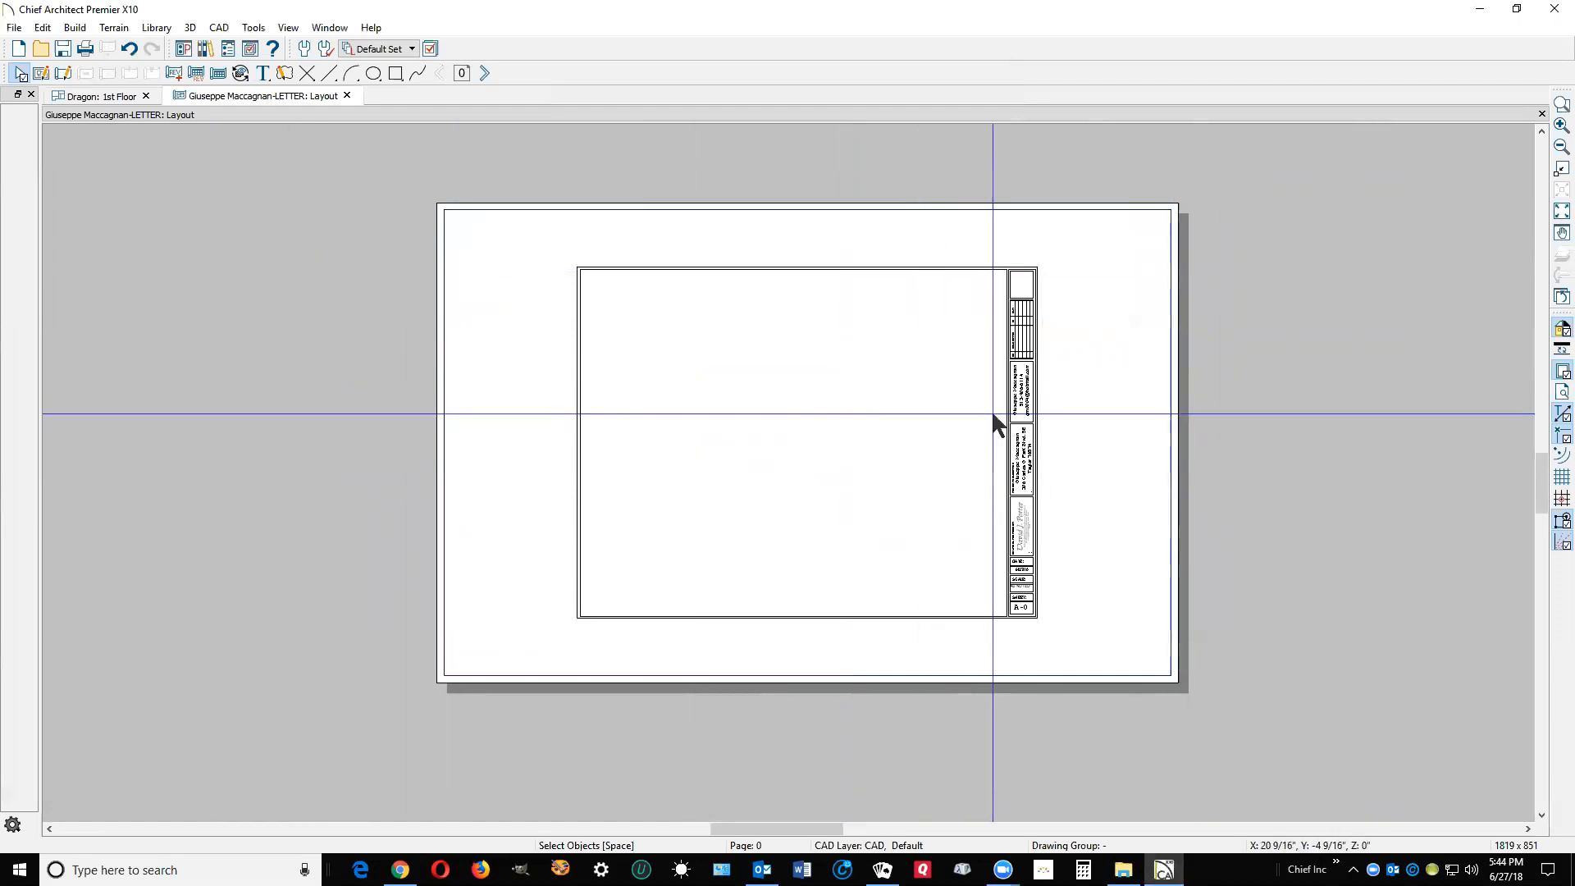
scroll(992, 415, up, 1)
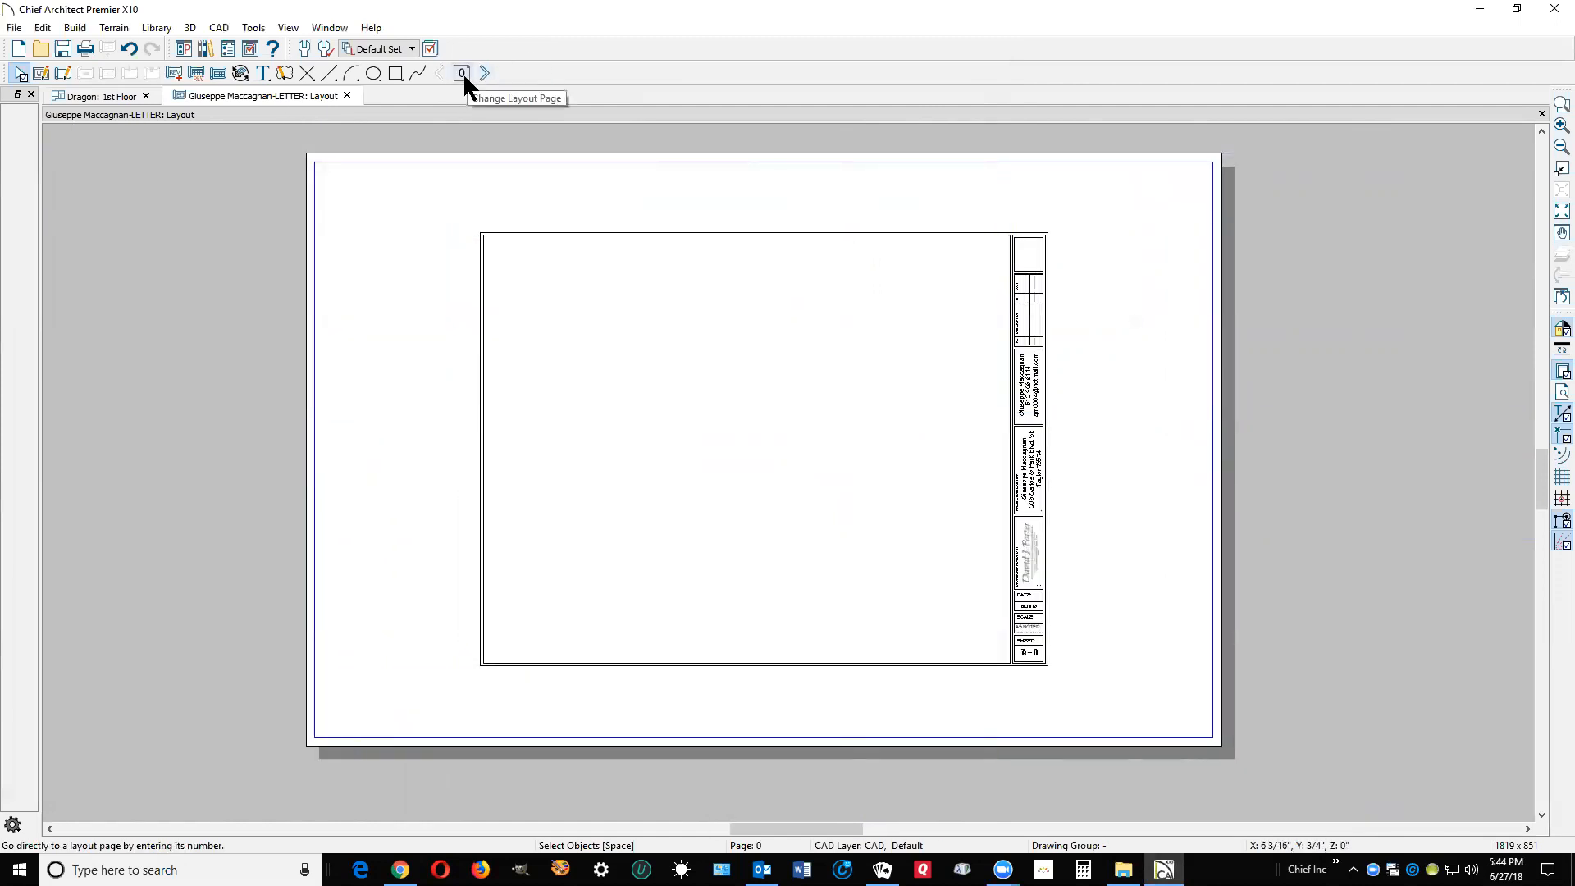
drag(437, 200, 1101, 697)
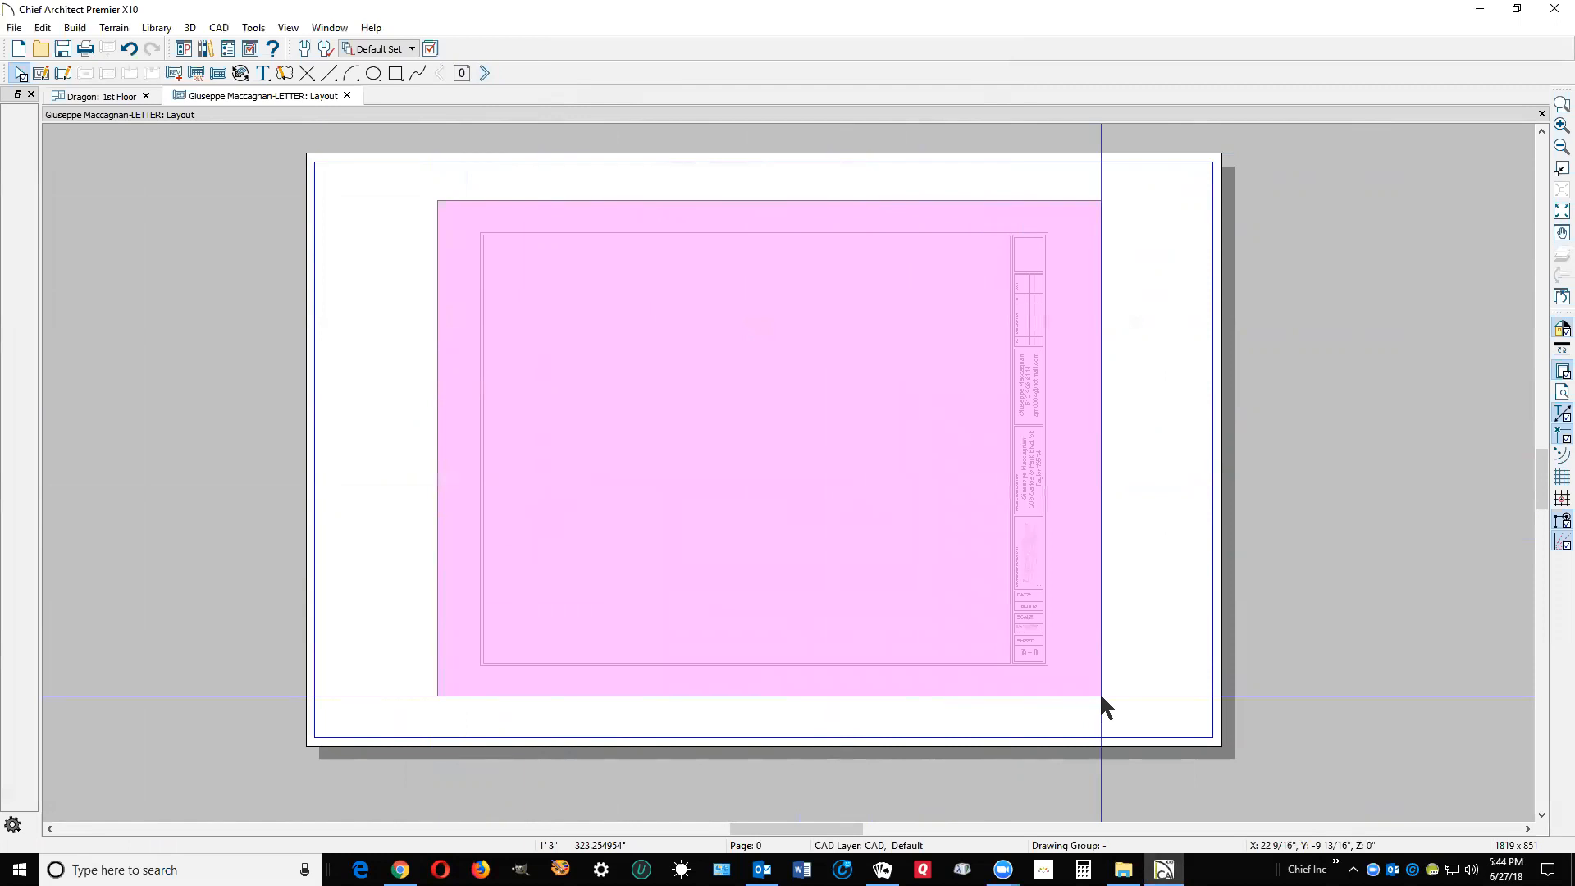
drag(1101, 696, 1091, 692)
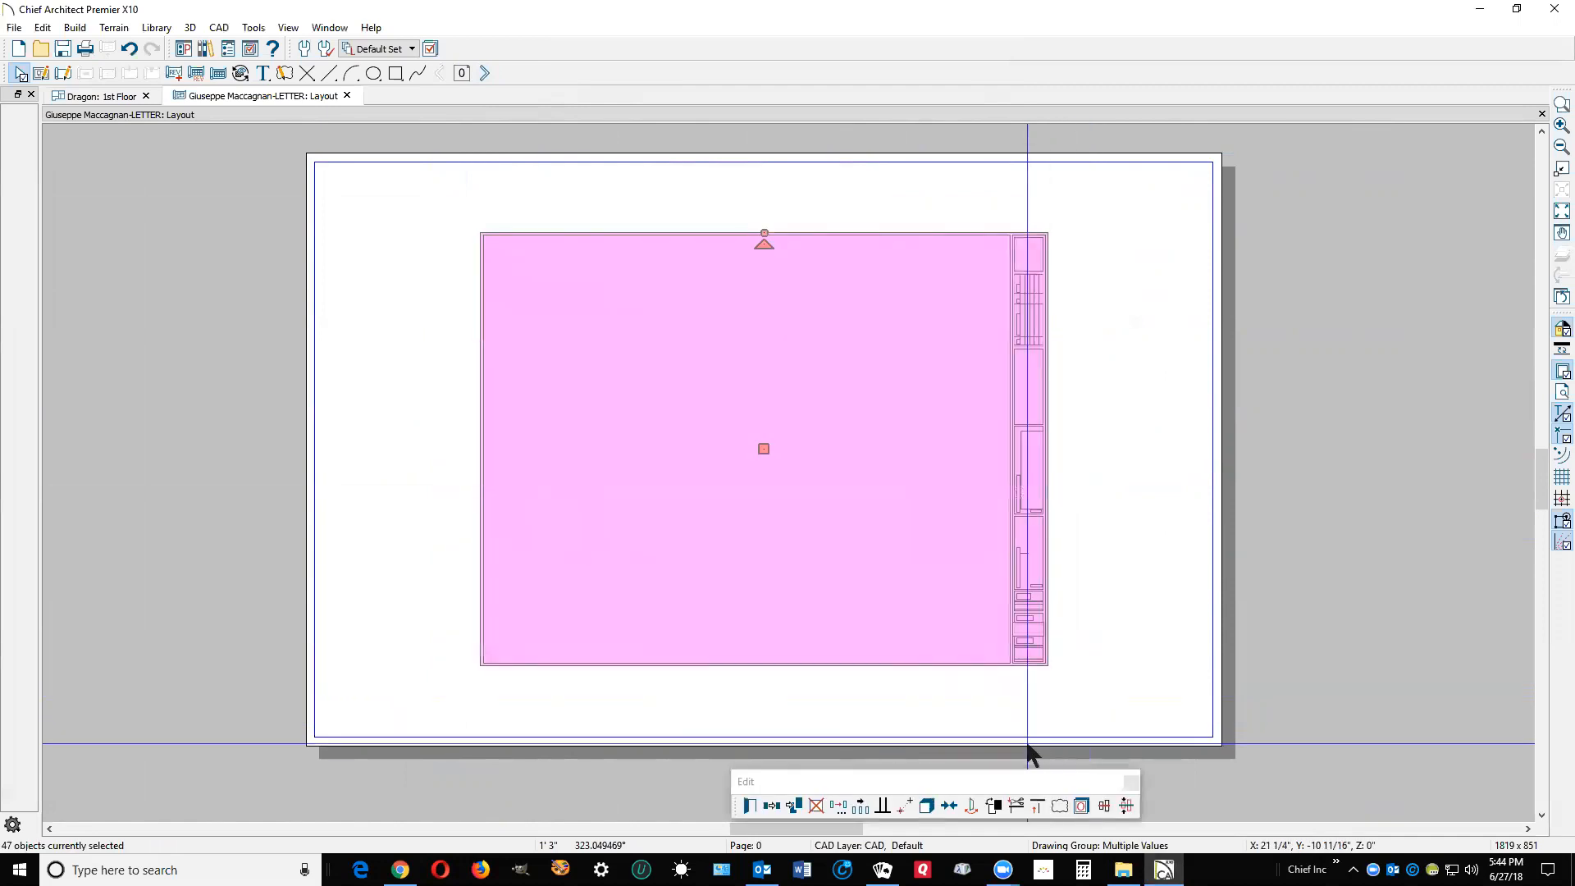
click(929, 804)
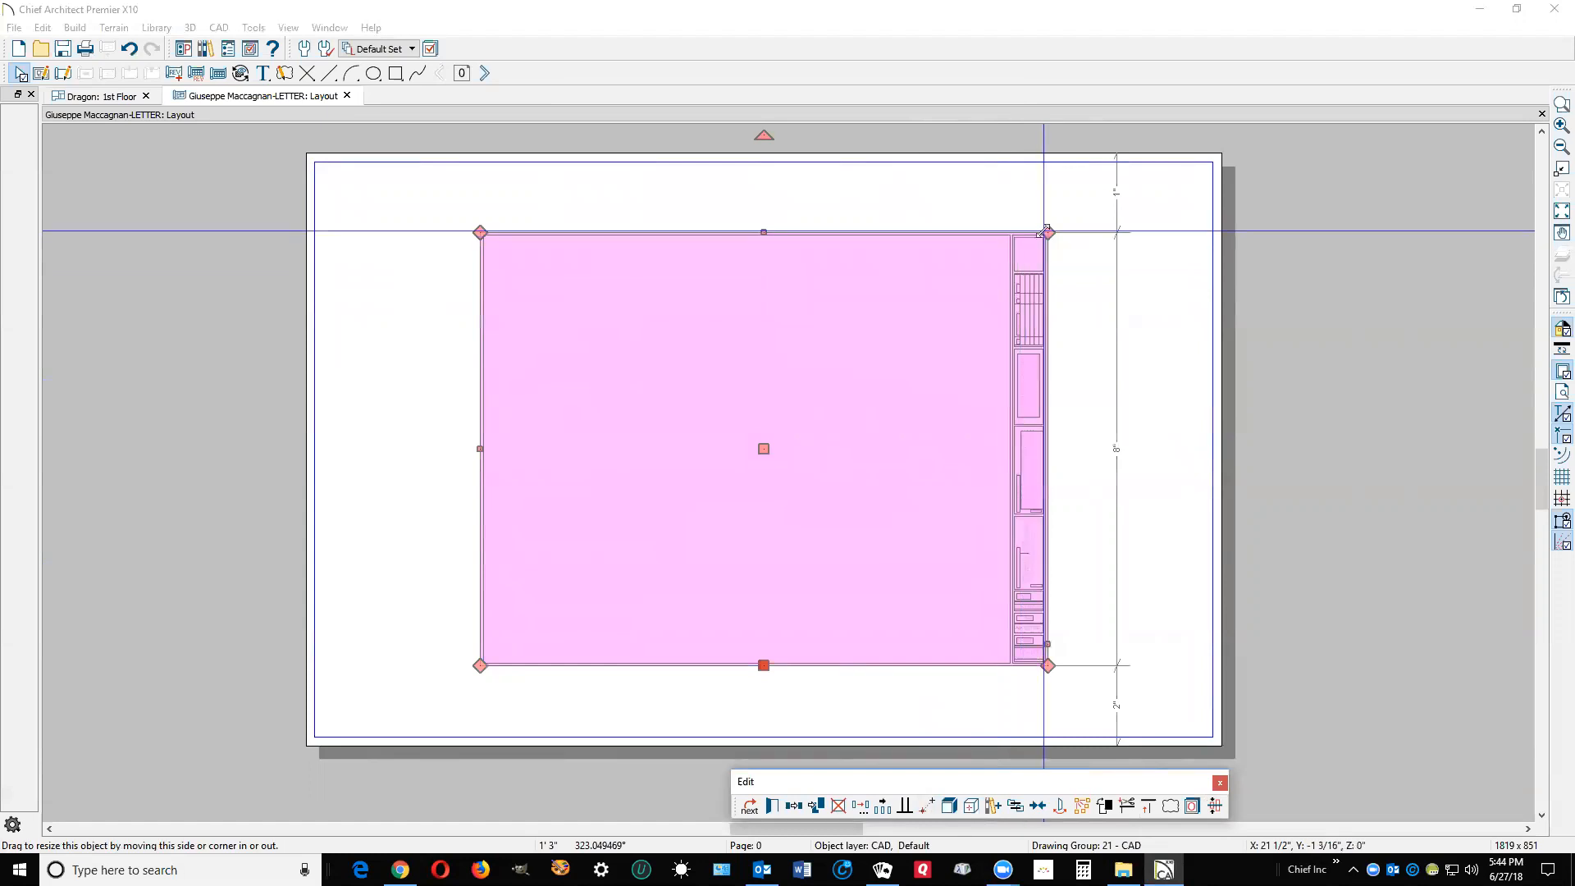
Step: Enlarge the title block to about 14 by 11 inches and move it against the sheet's right margin
drag(1048, 233, 1157, 199)
drag(479, 666, 390, 735)
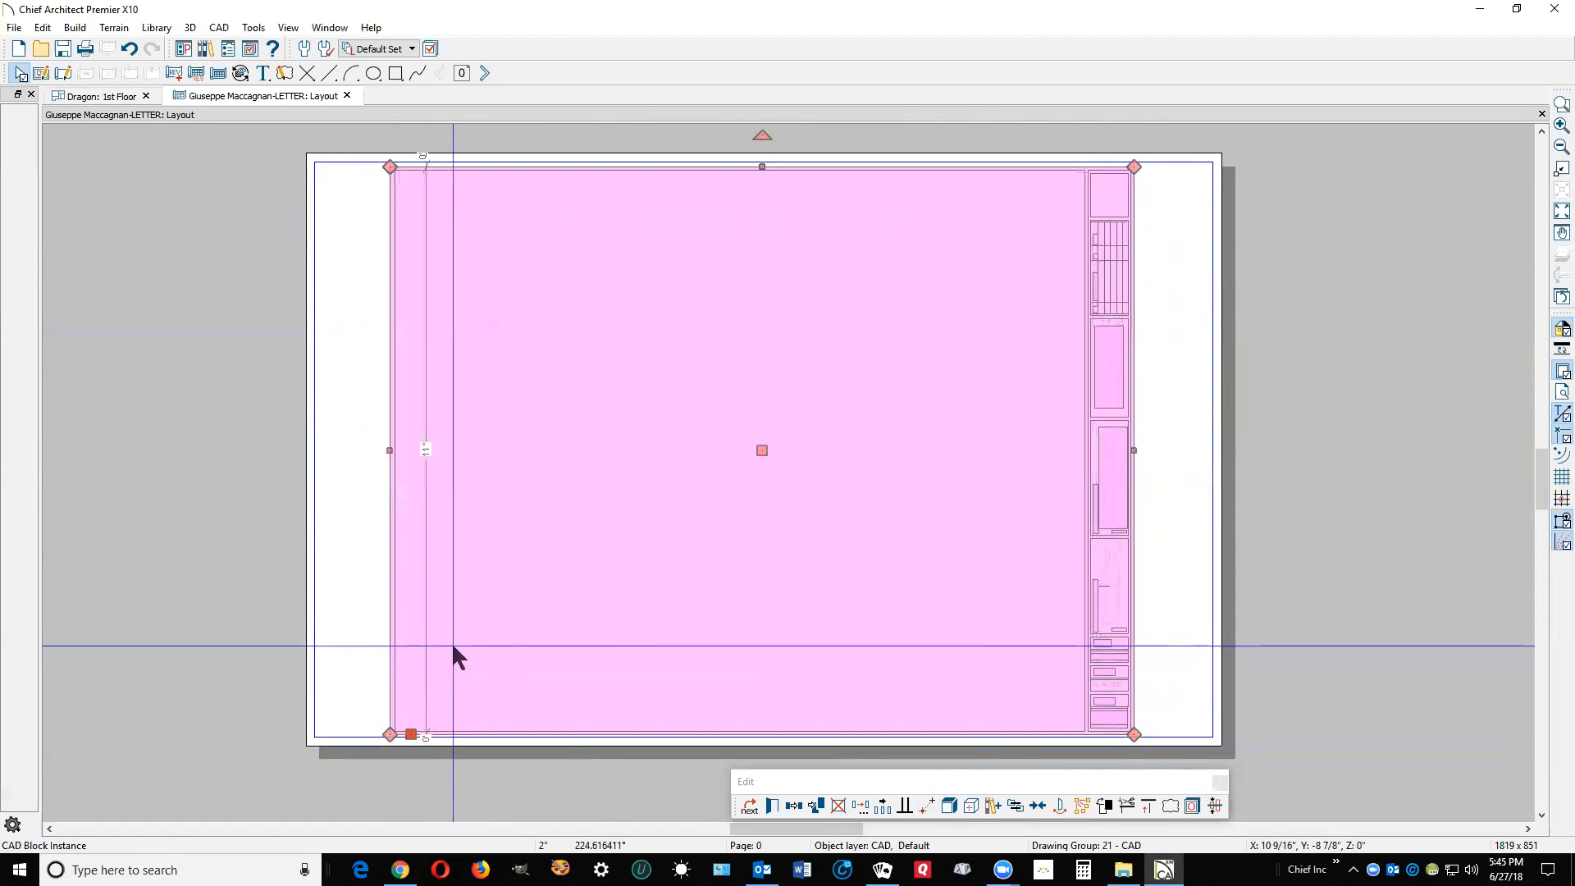
drag(761, 450, 835, 449)
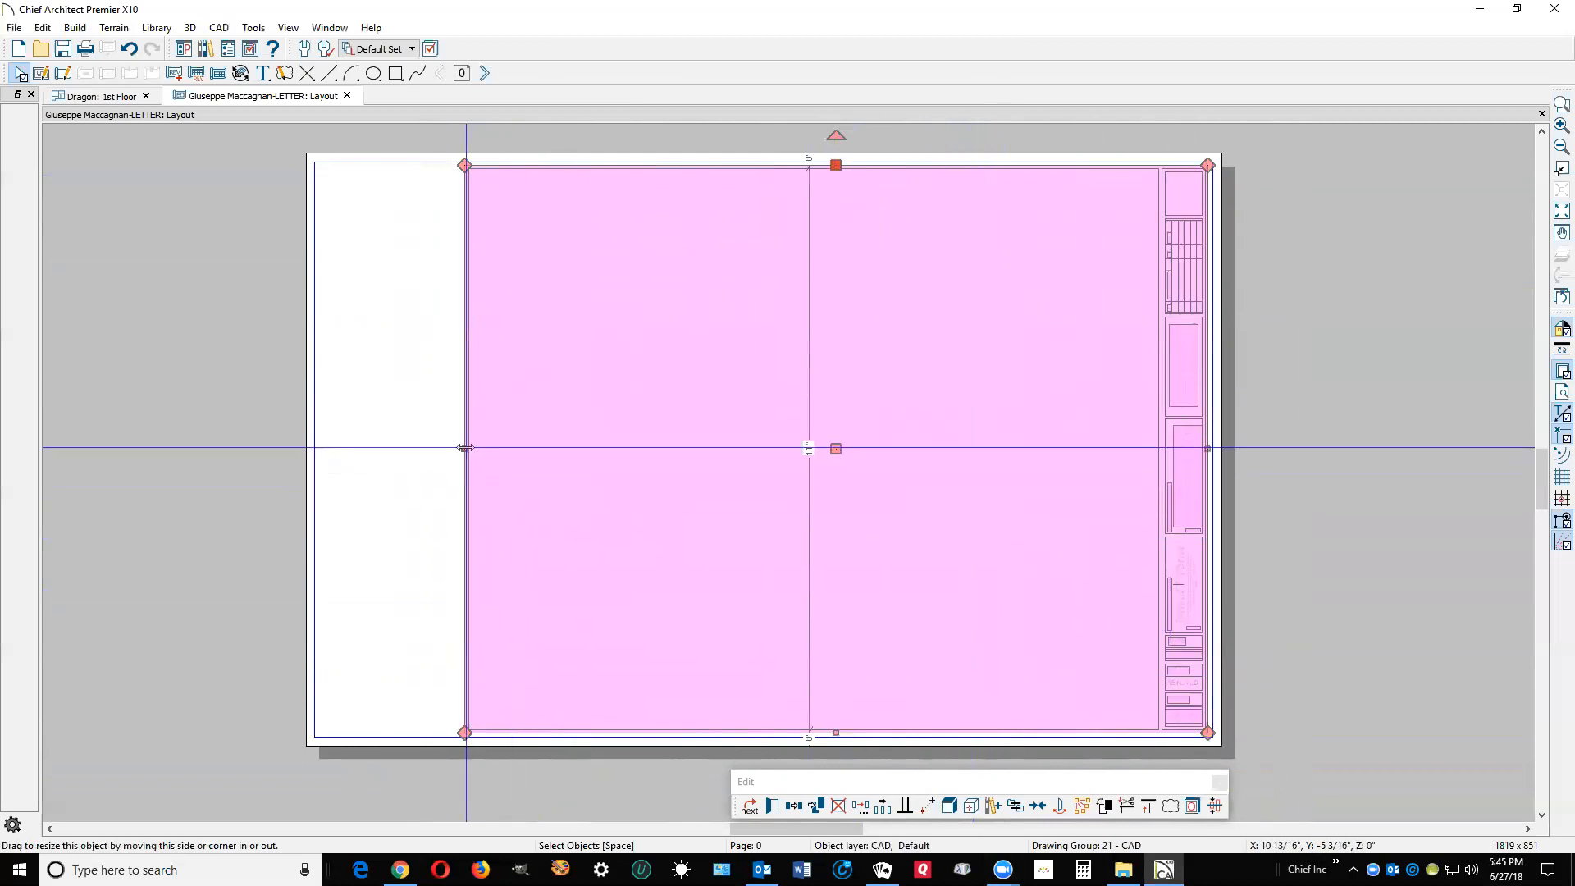
Step: Explode the title block and stretch the left side of its border to the sheet's left margin
click(949, 806)
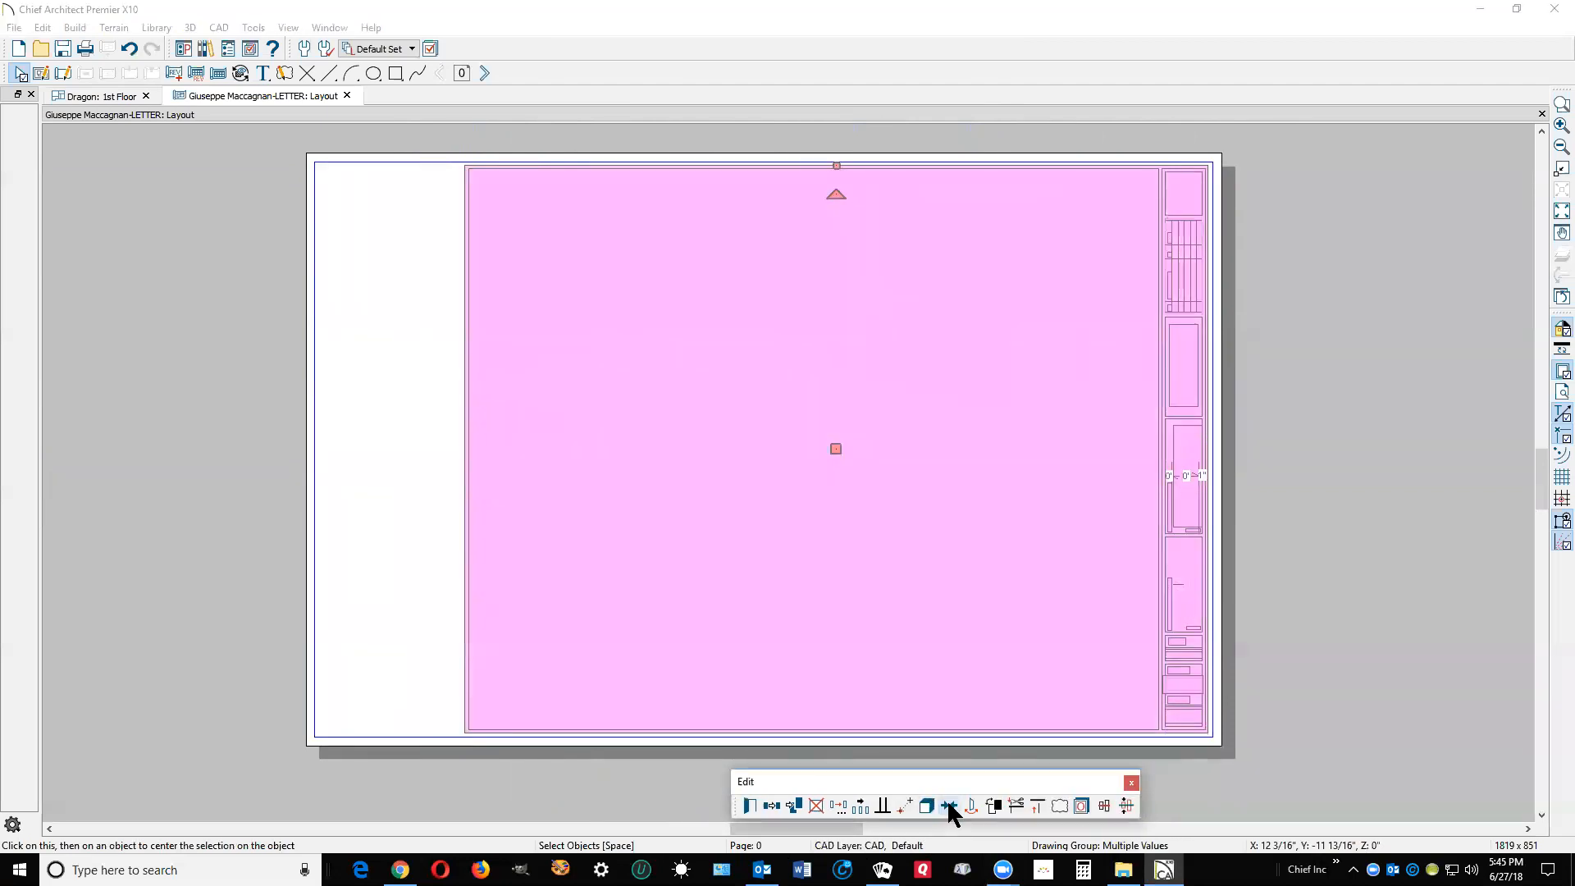
click(461, 474)
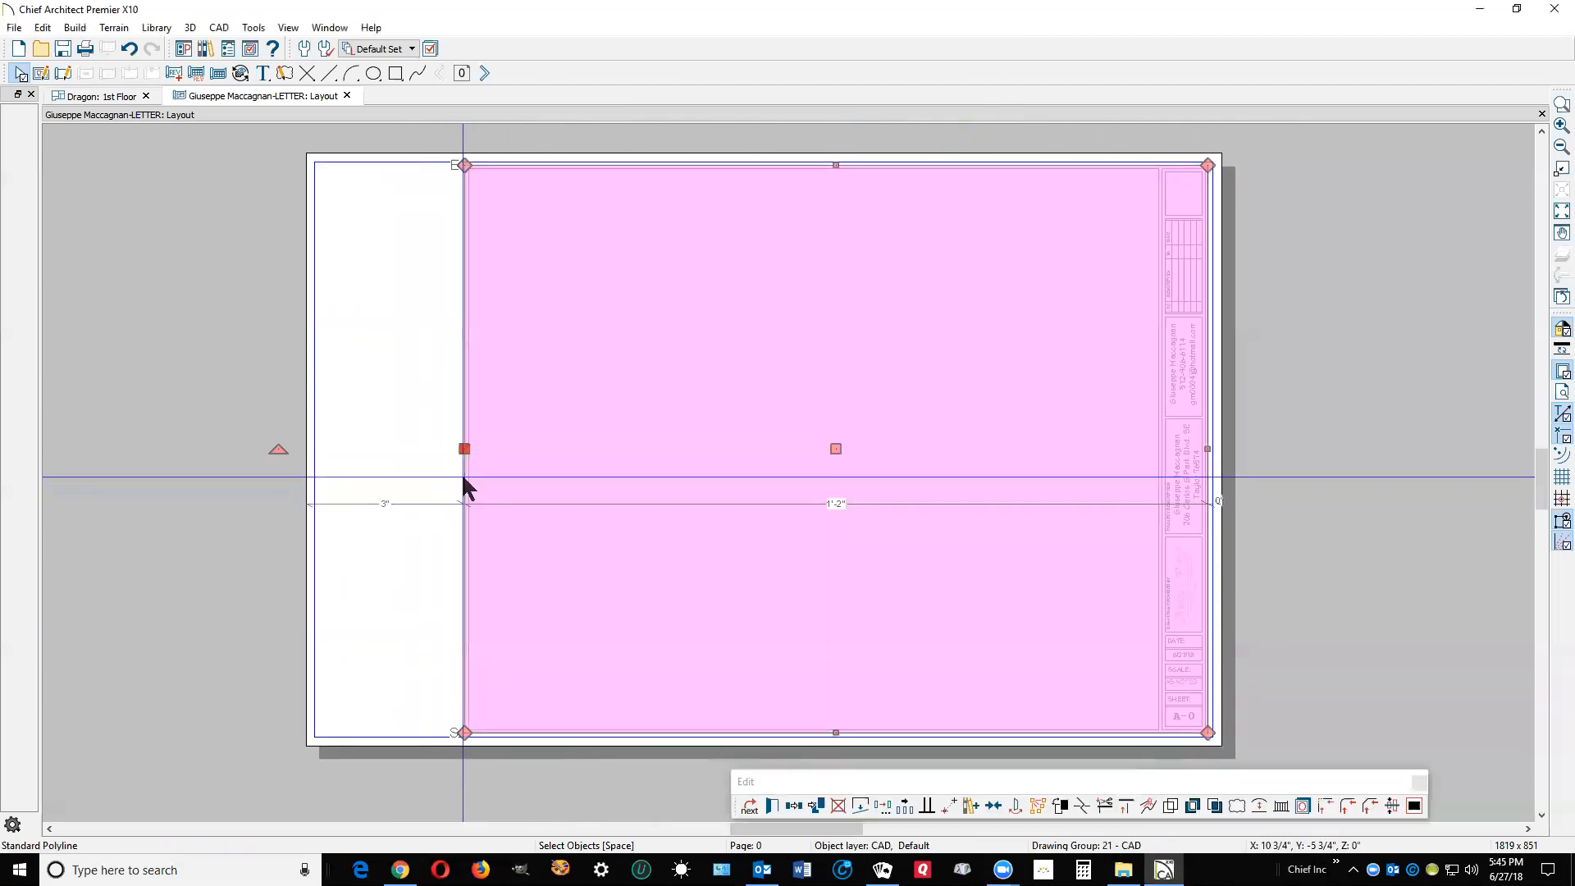
drag(465, 448, 327, 475)
Step: Set the spacing between the left sides of the inner and outer borders to 1/16 inch
scroll(336, 508, up, 5)
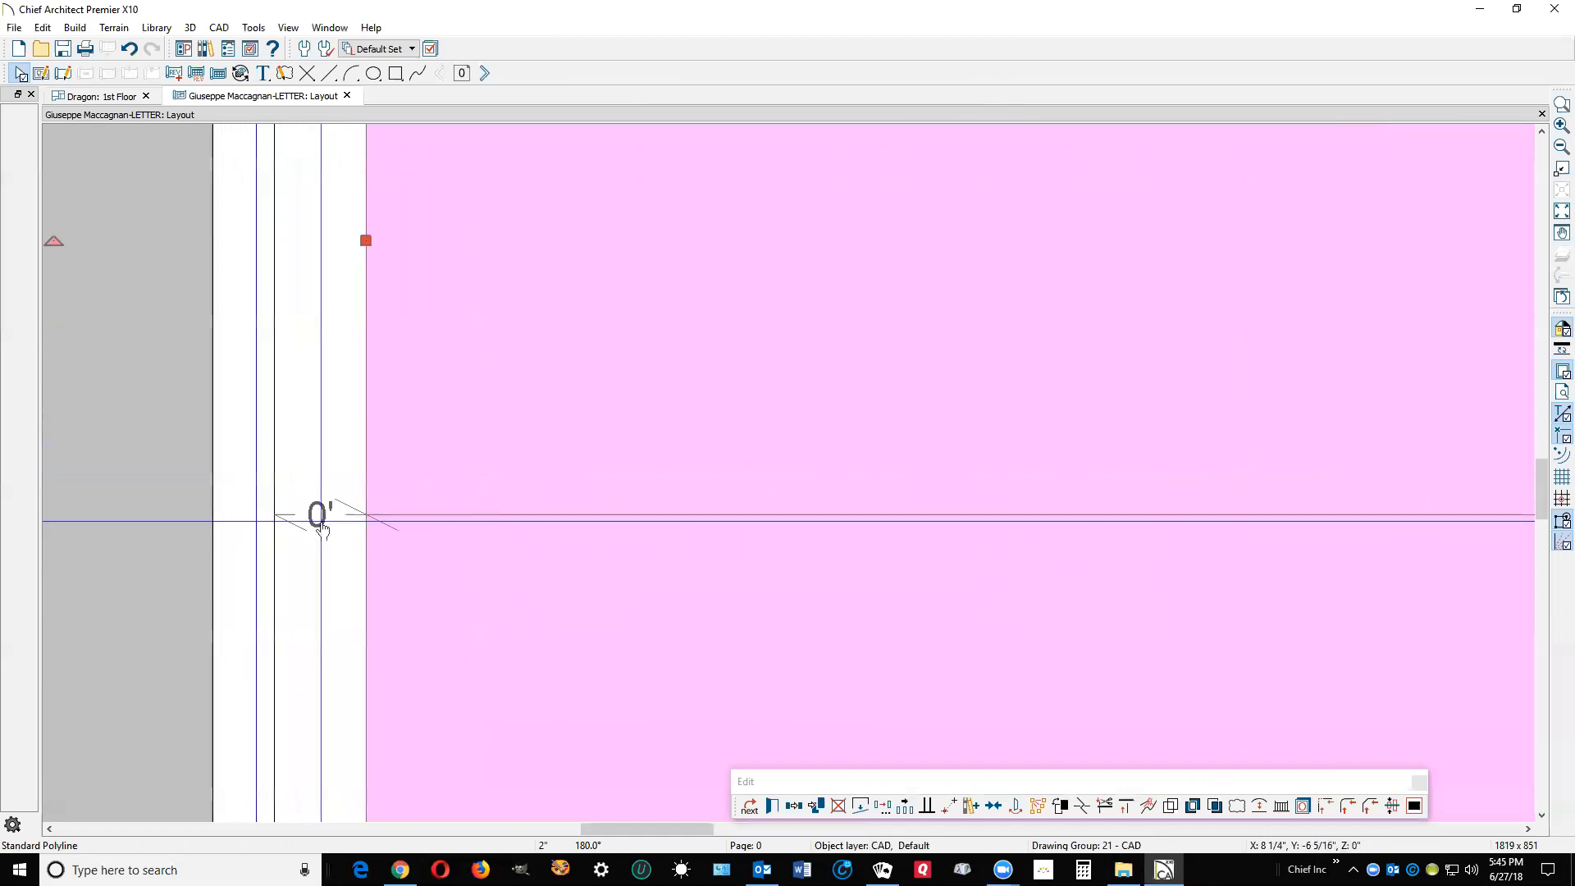
click(320, 524)
text(1)
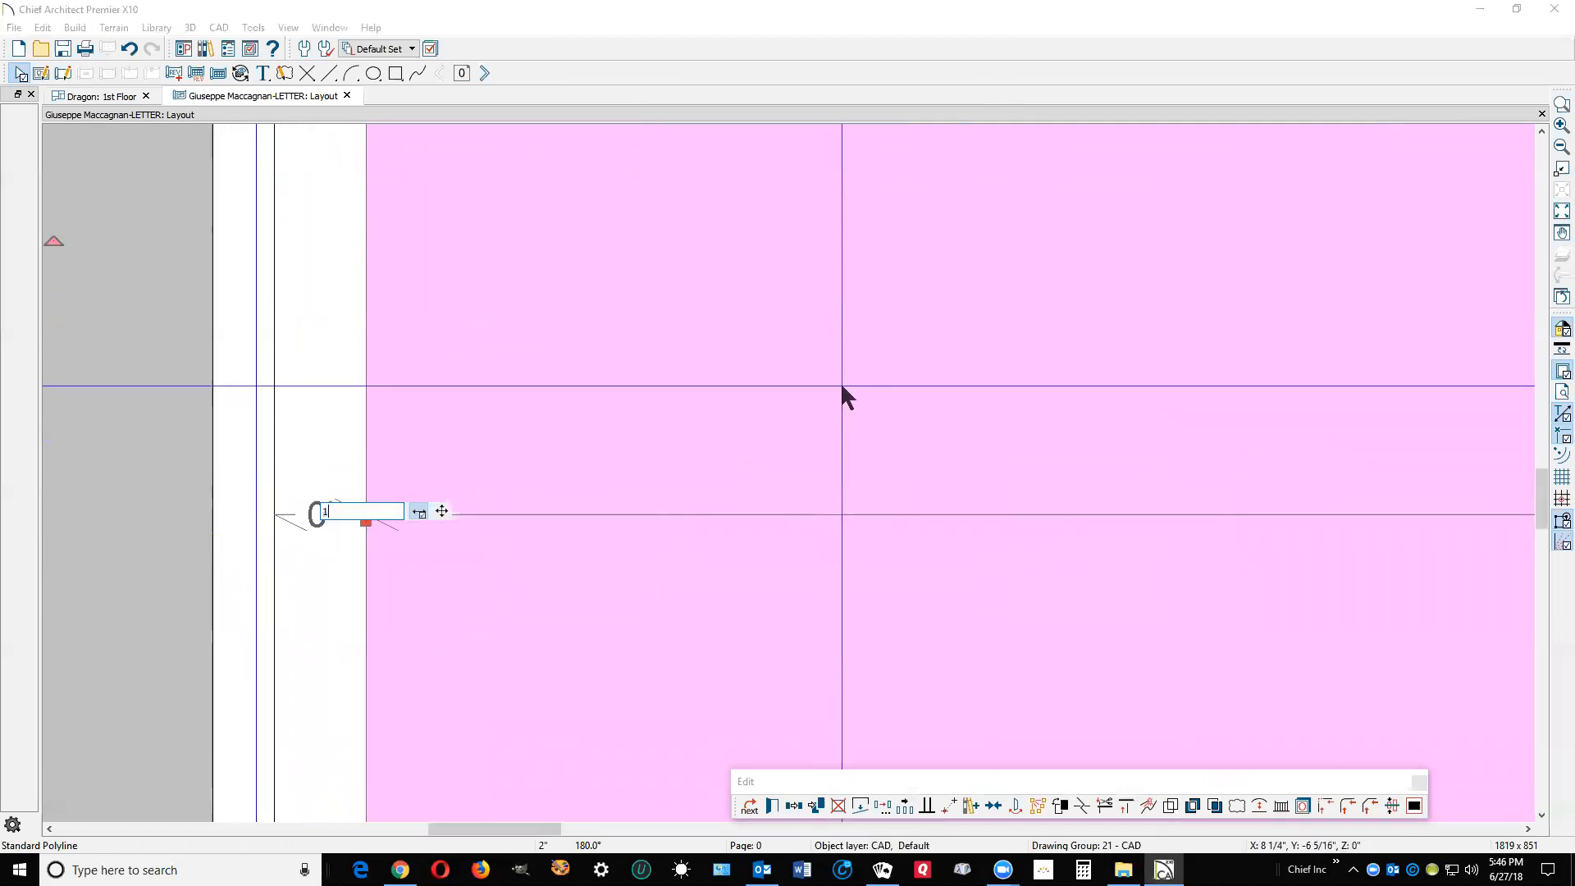
text(/16)
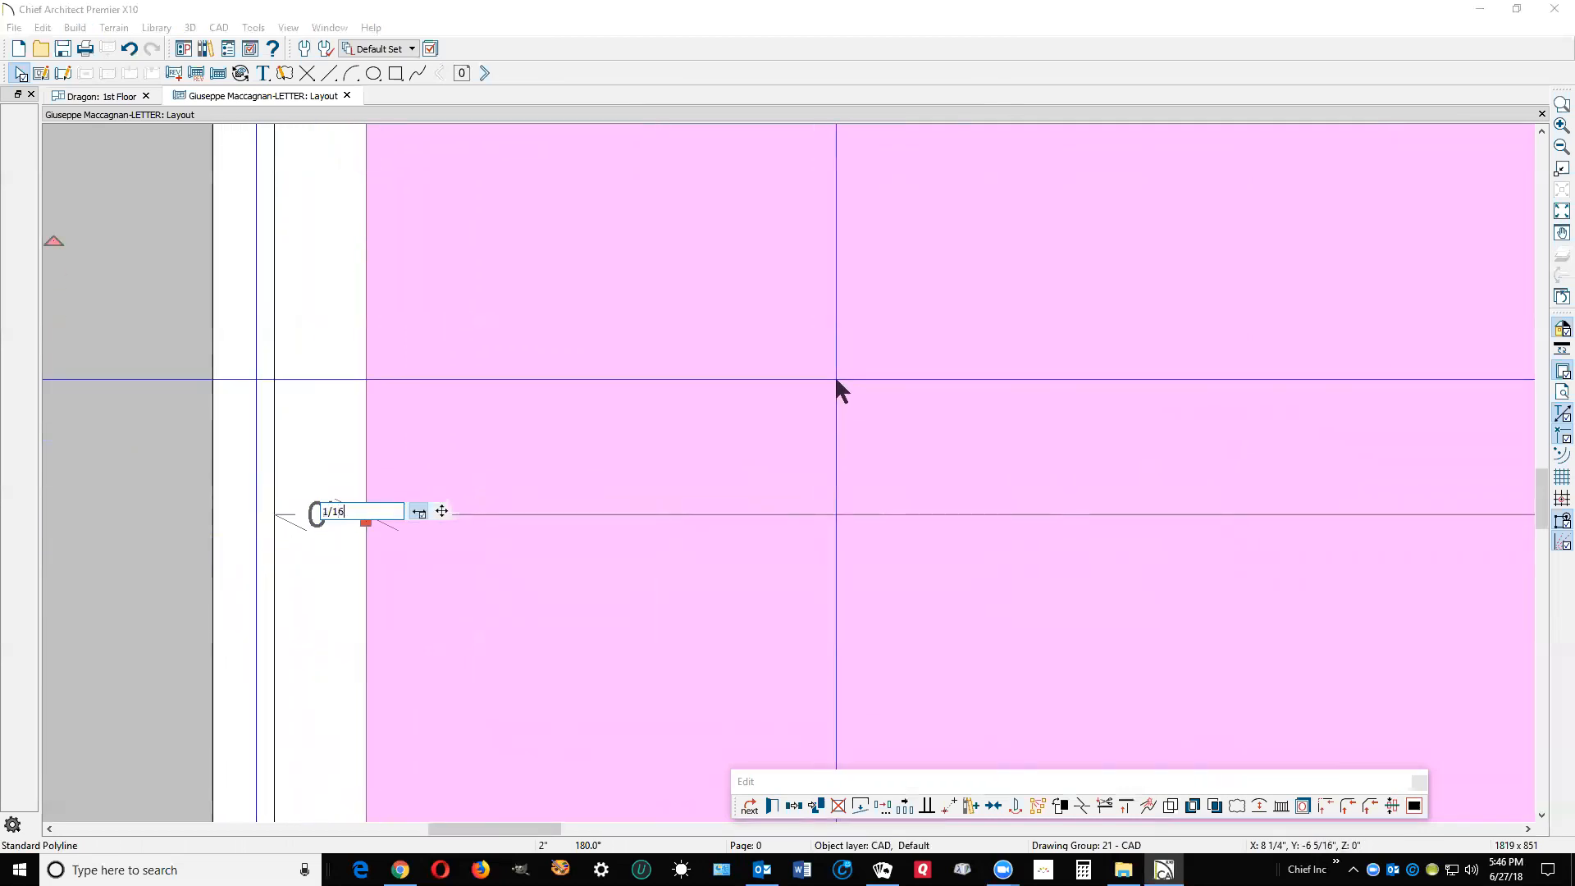
key(Return)
key(Escape)
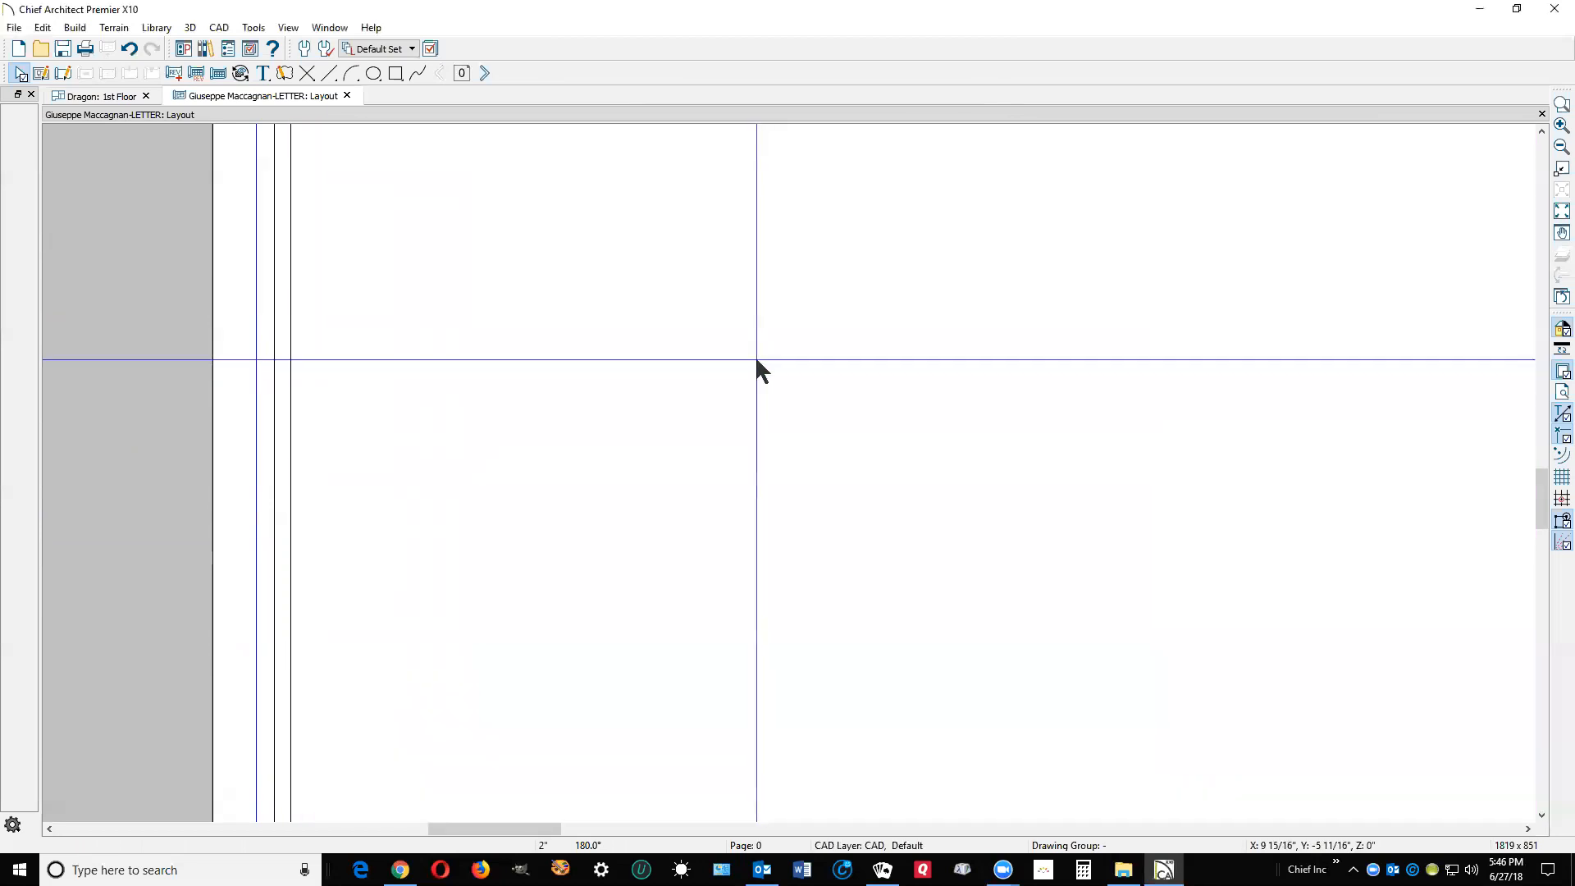
scroll(558, 312, down, 5)
scroll(604, 351, down, 1)
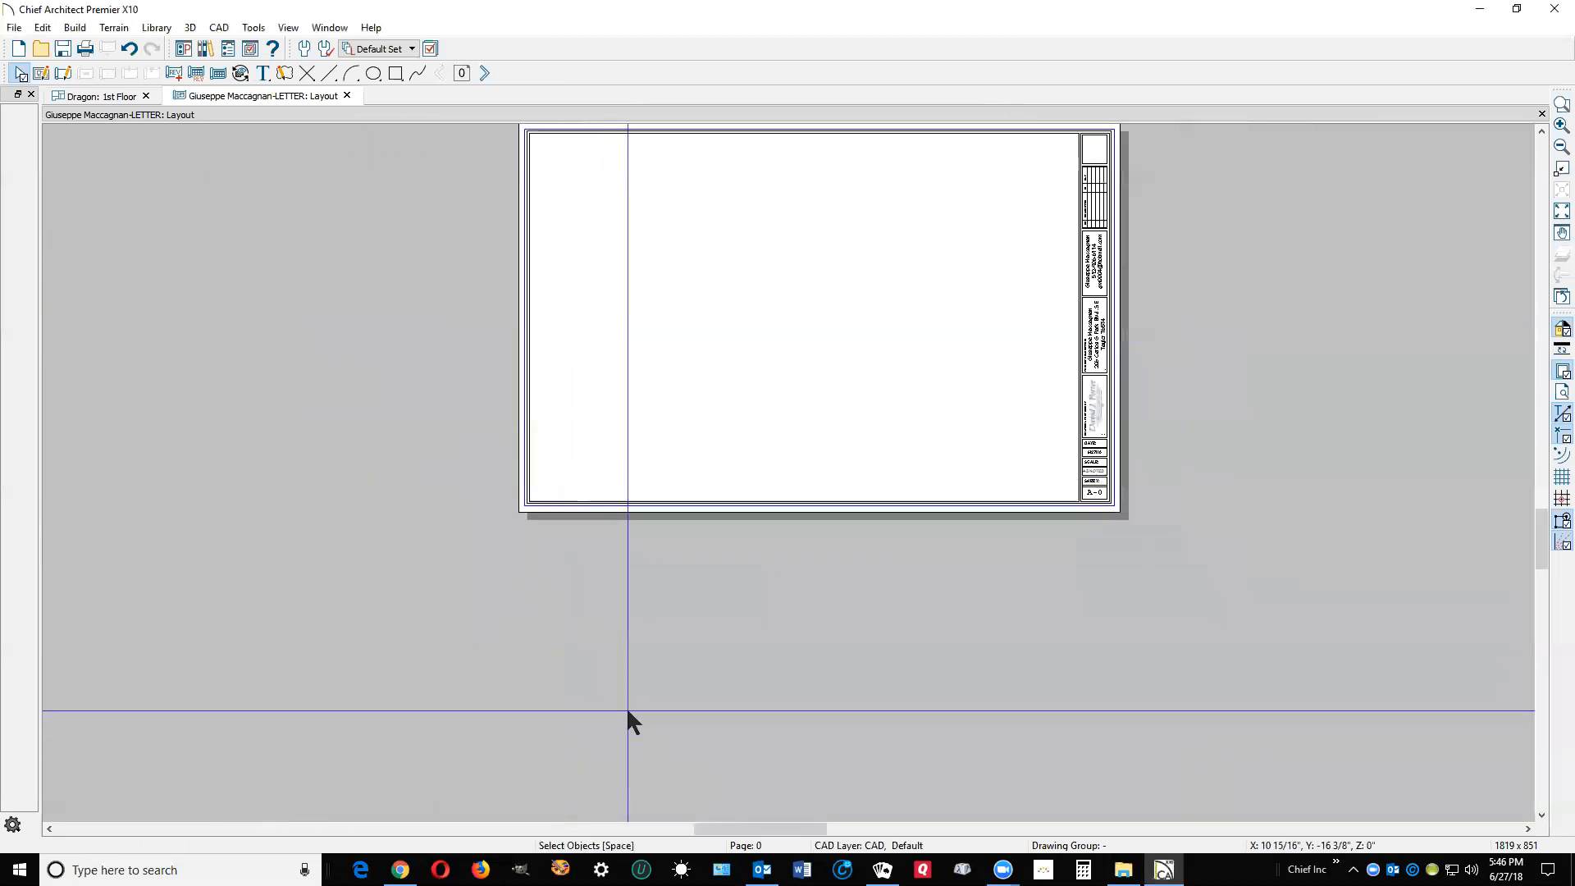
scroll(948, 169, up, 4)
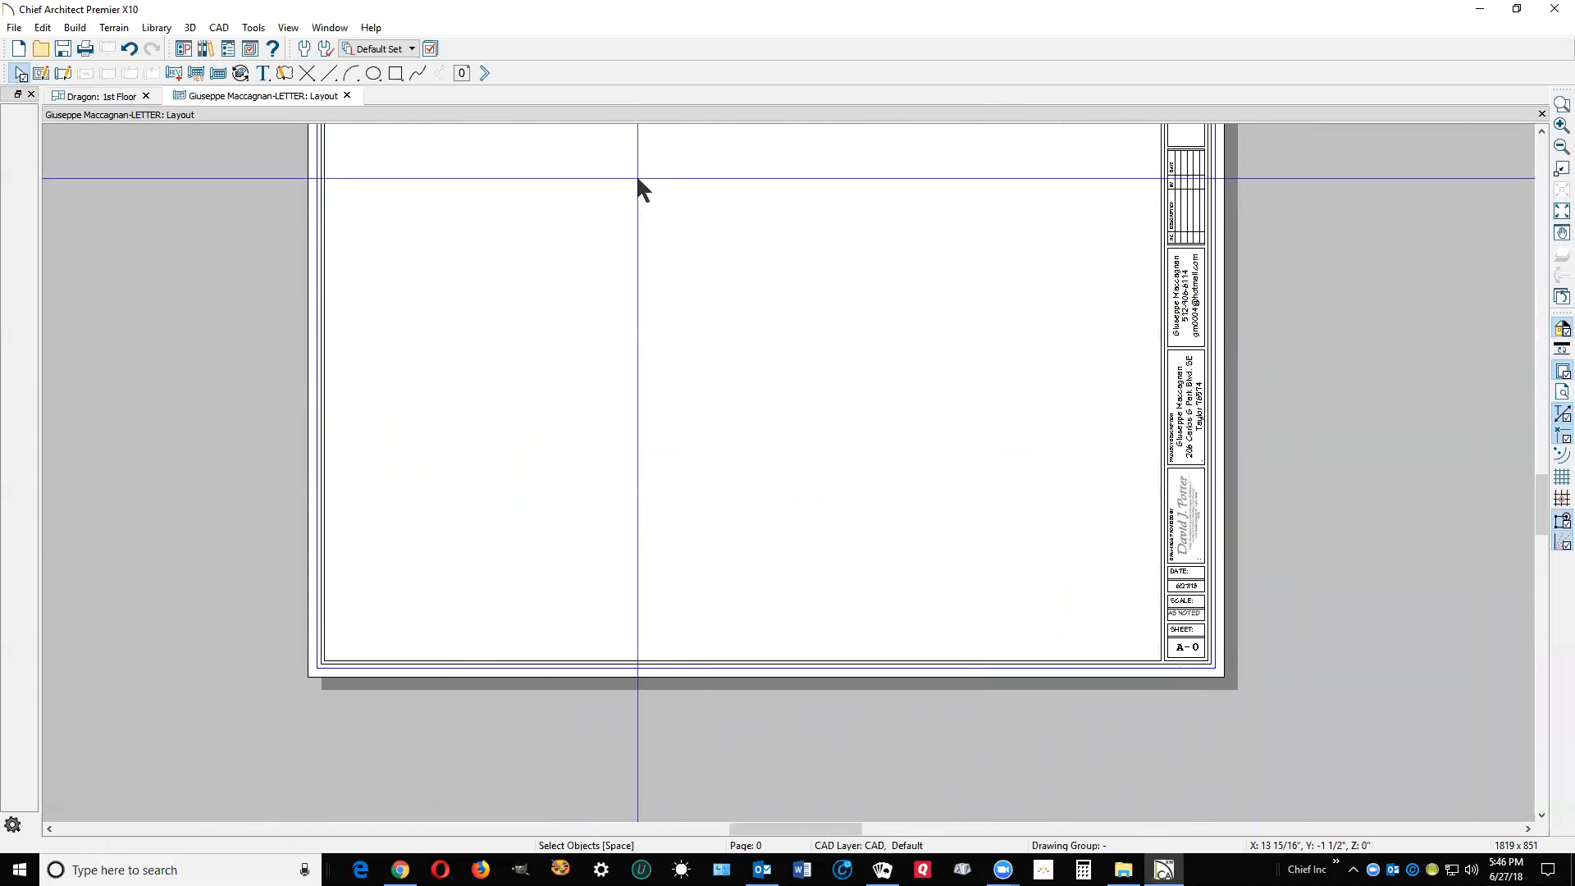
Step: On layout page 1, widen the OVERVIEW text box so the title fits on one line
click(490, 72)
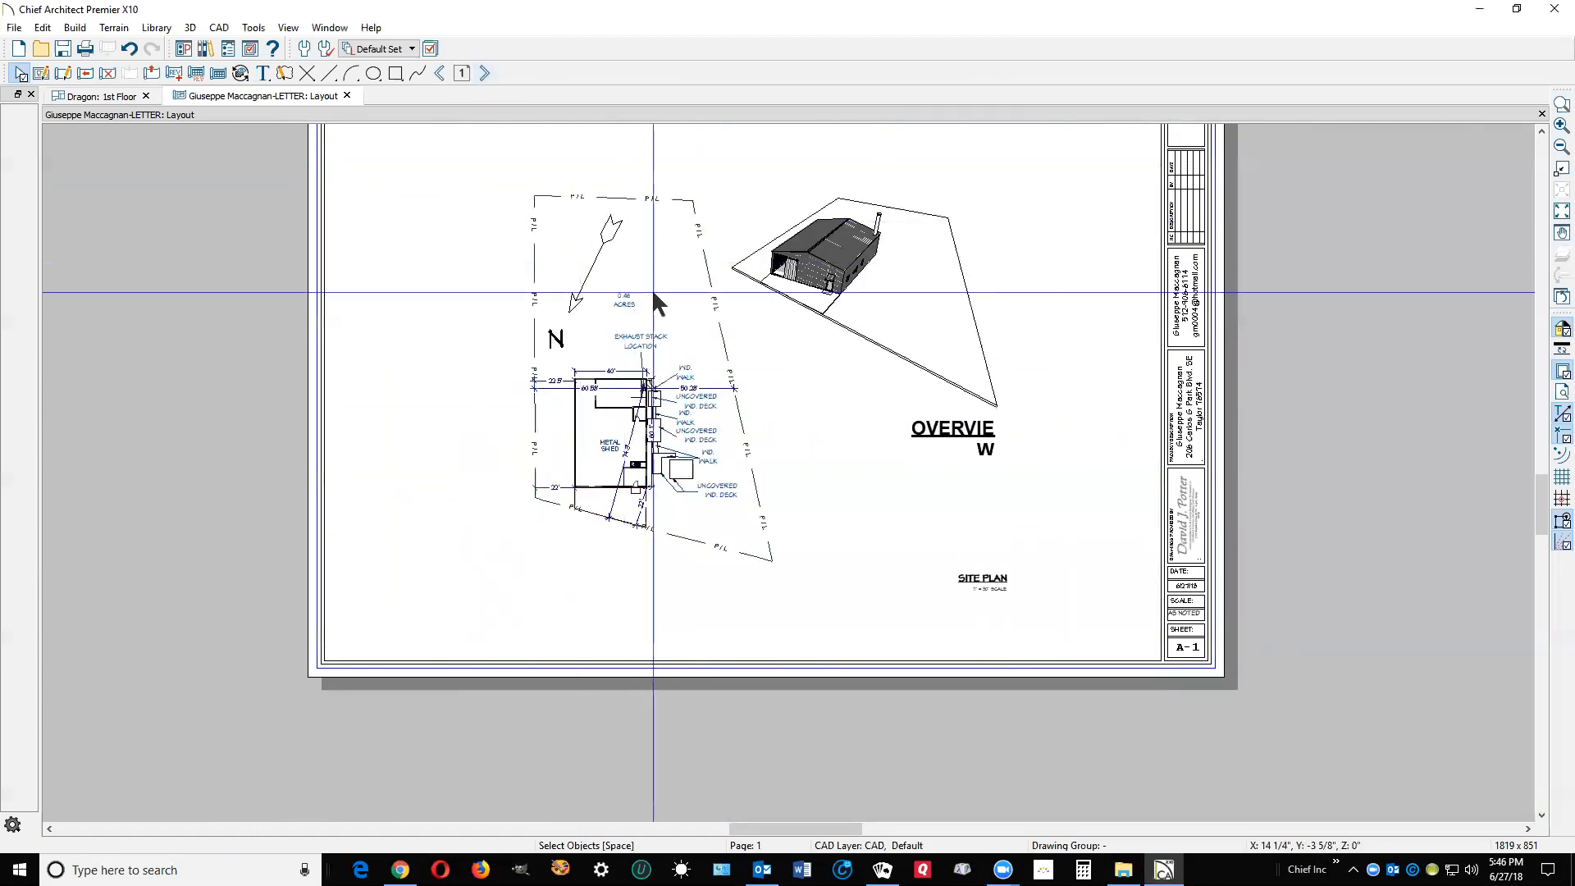
scroll(763, 492, up, 2)
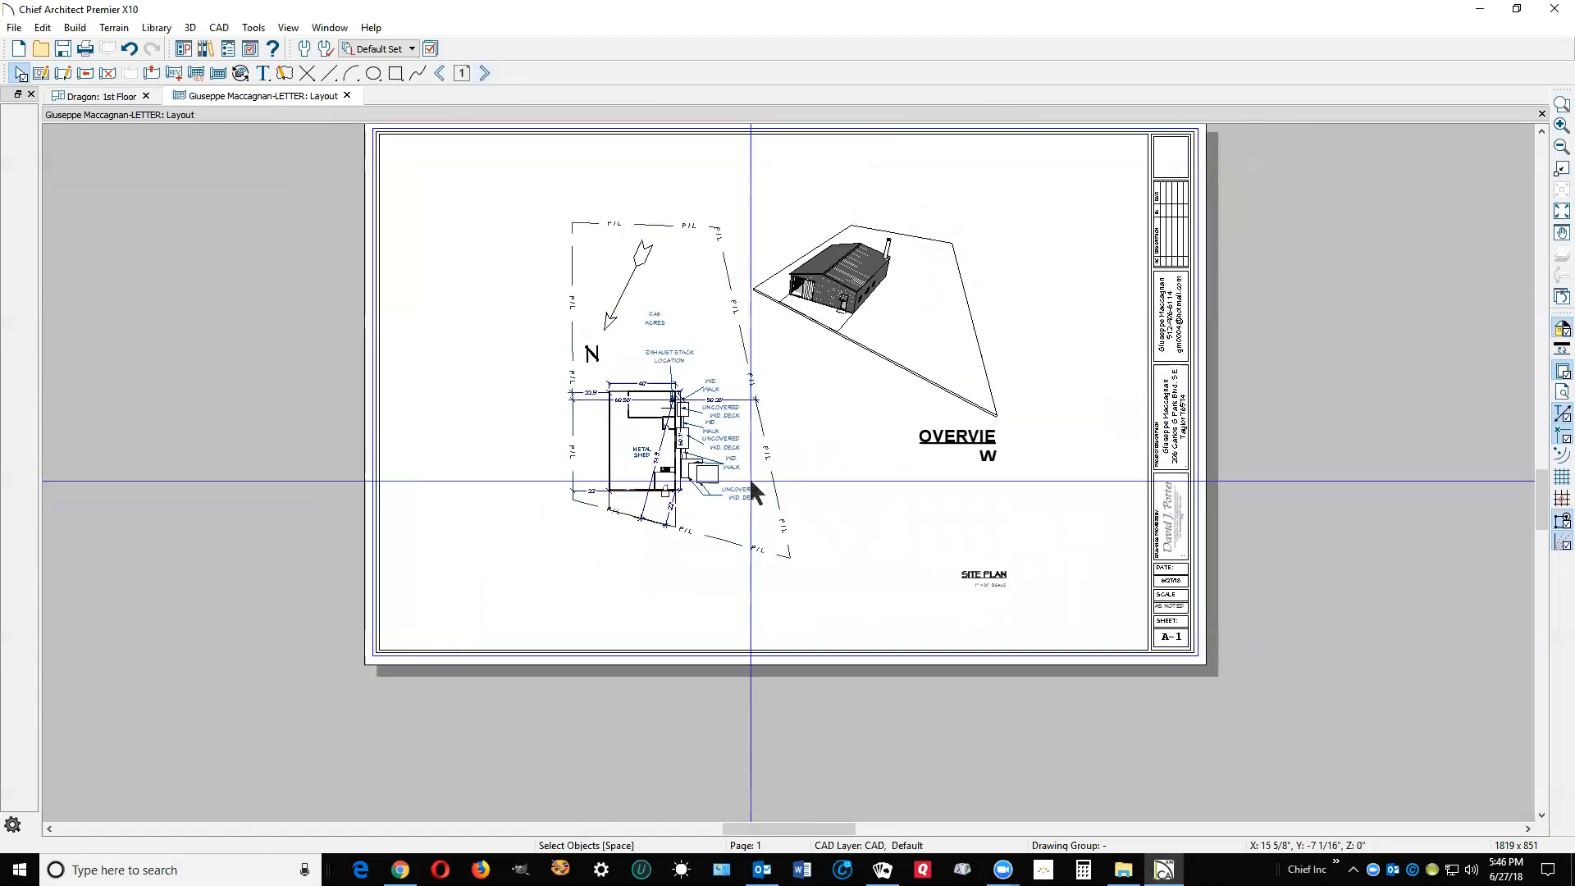
drag(952, 563, 1051, 606)
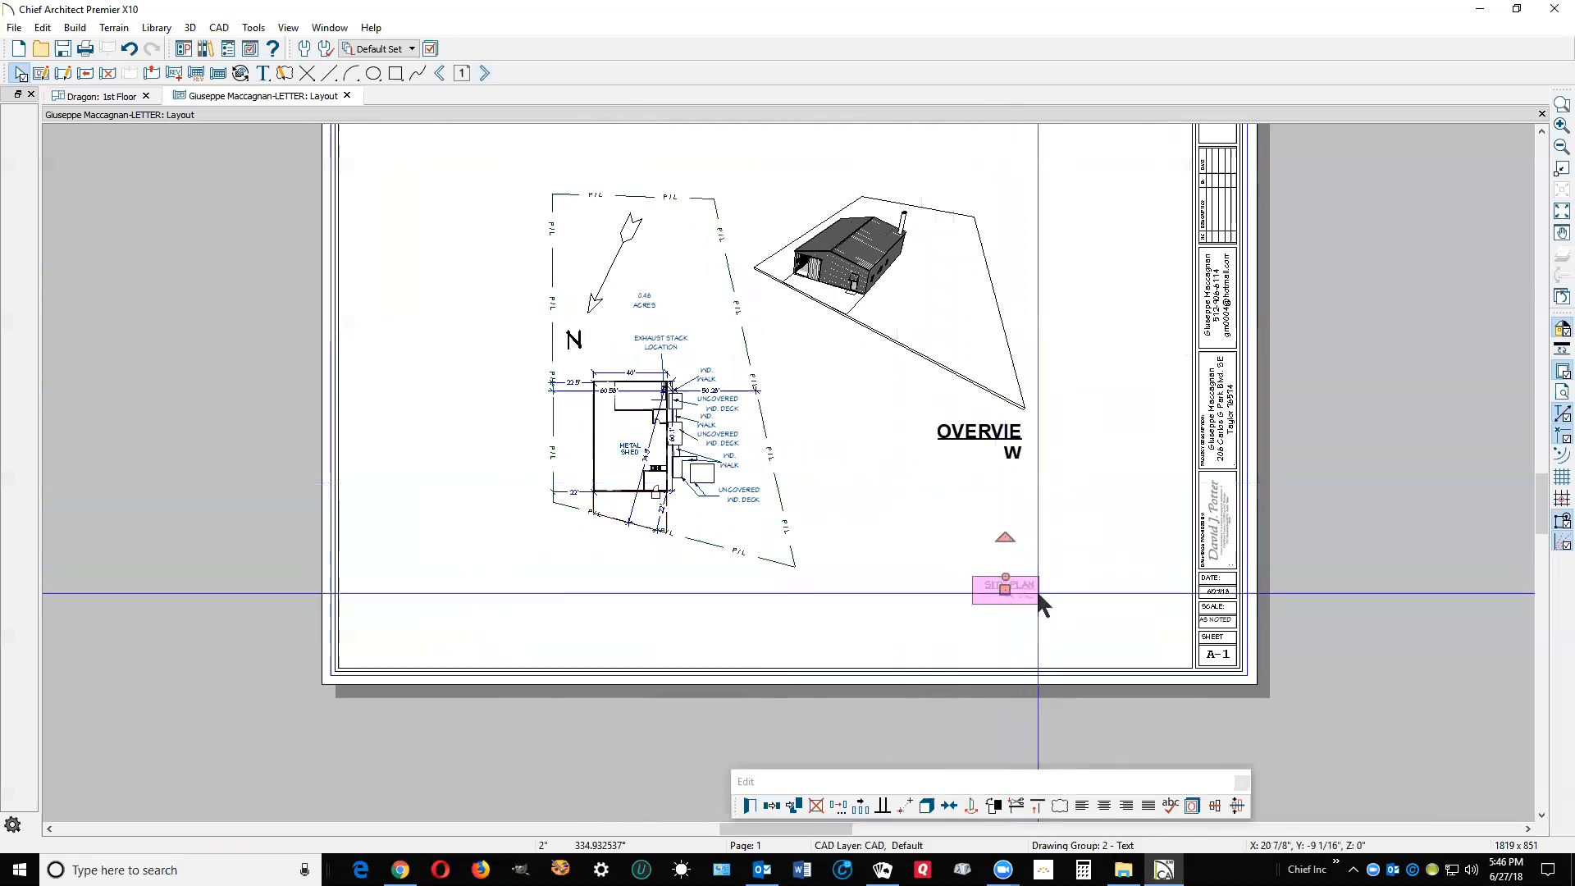
click(1017, 465)
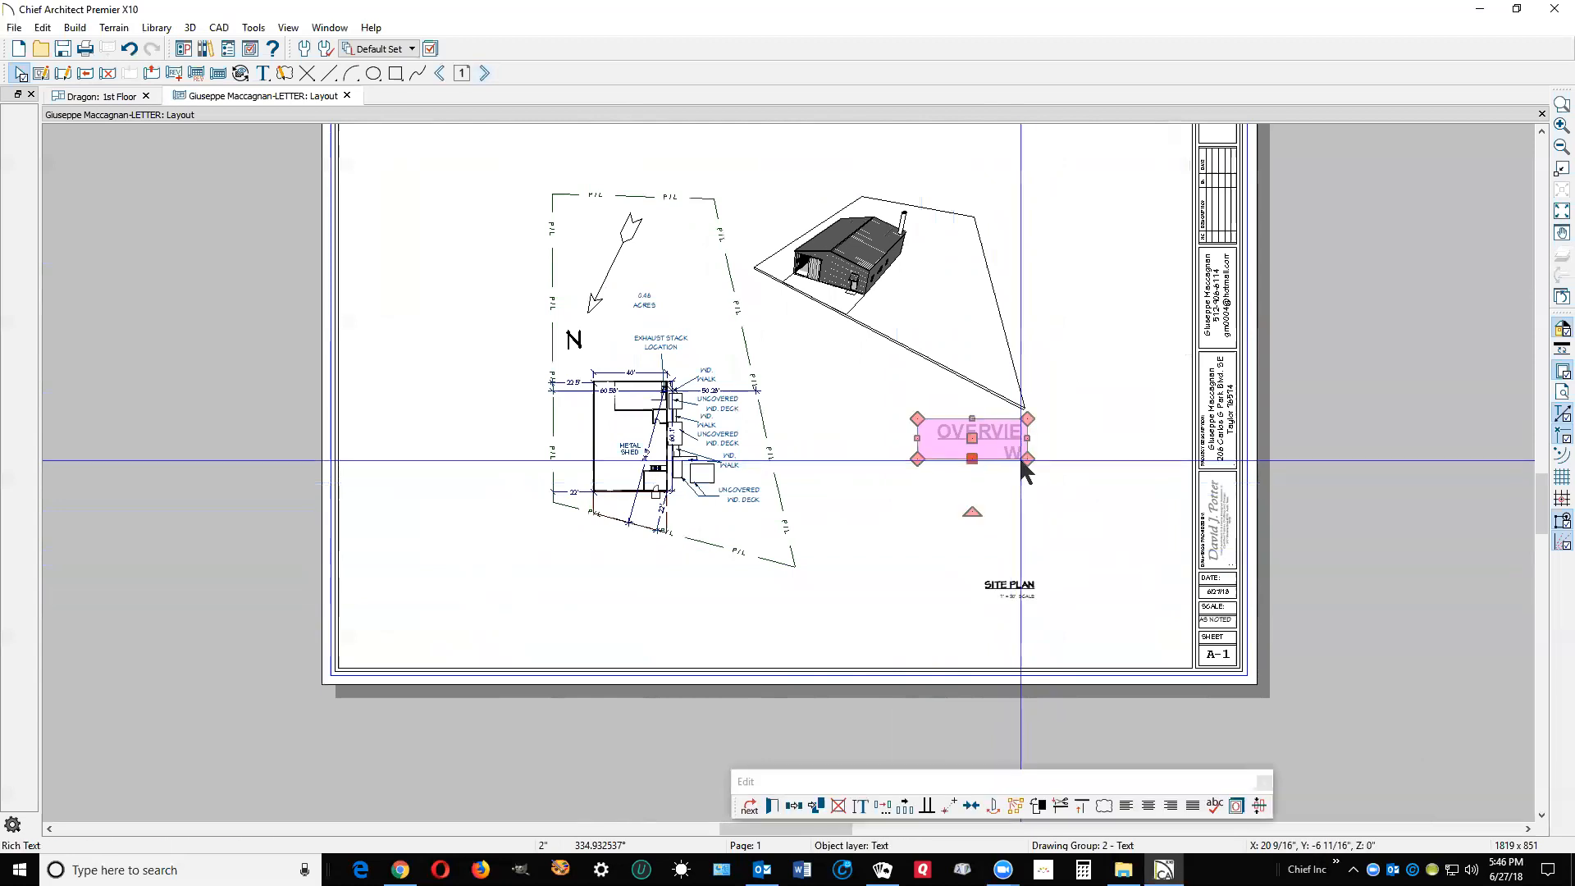
drag(1025, 460, 1103, 443)
click(1076, 525)
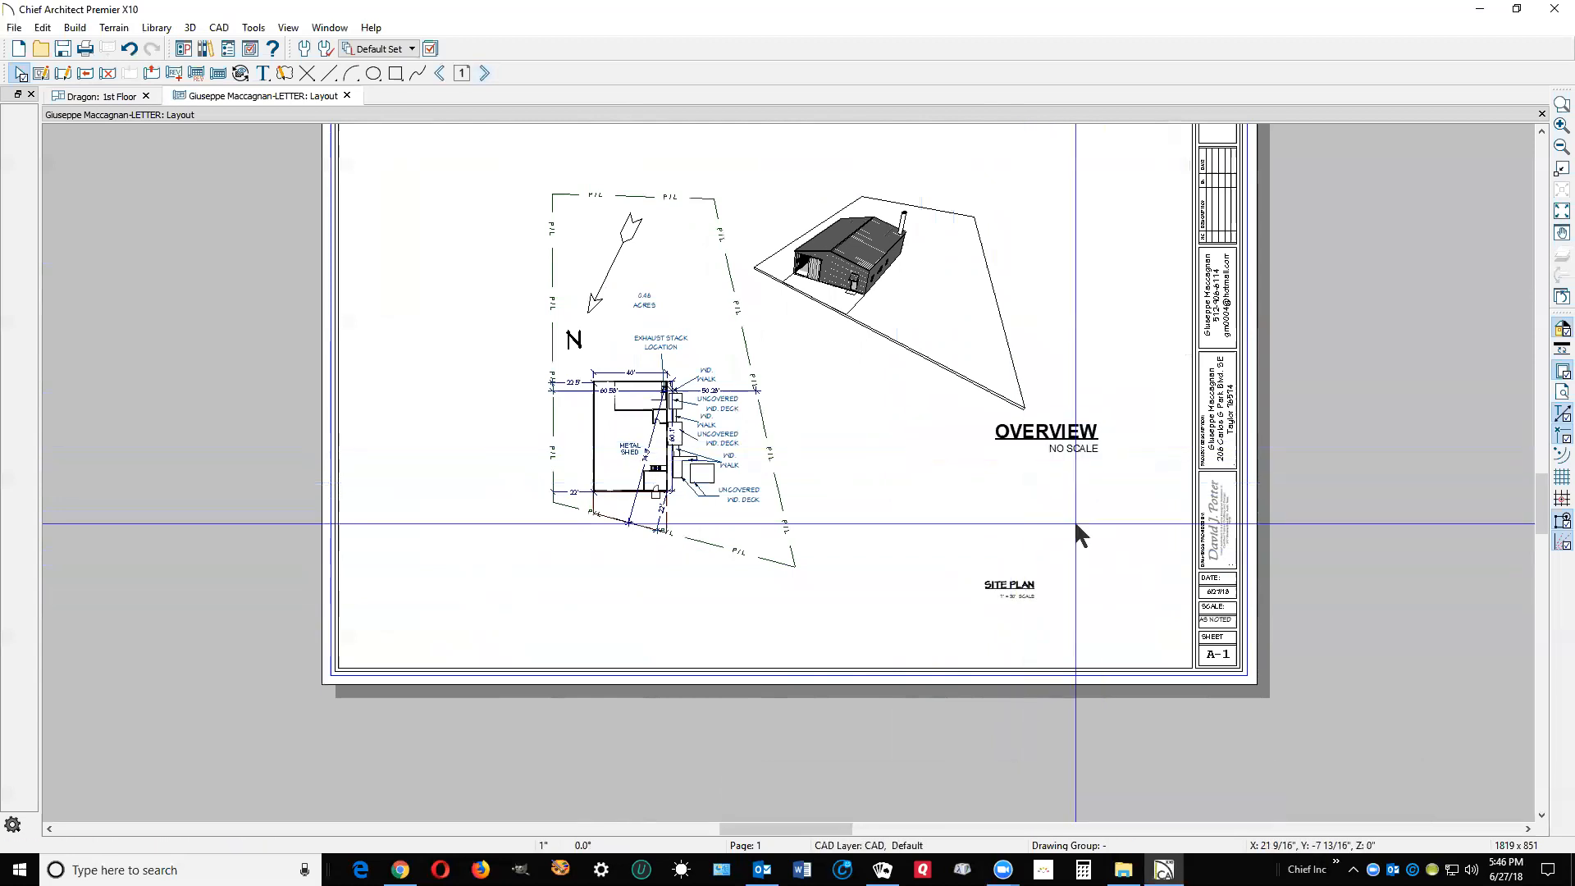
Step: Check the drawing scale of the site plan view on layout page 1 without changing it
click(887, 319)
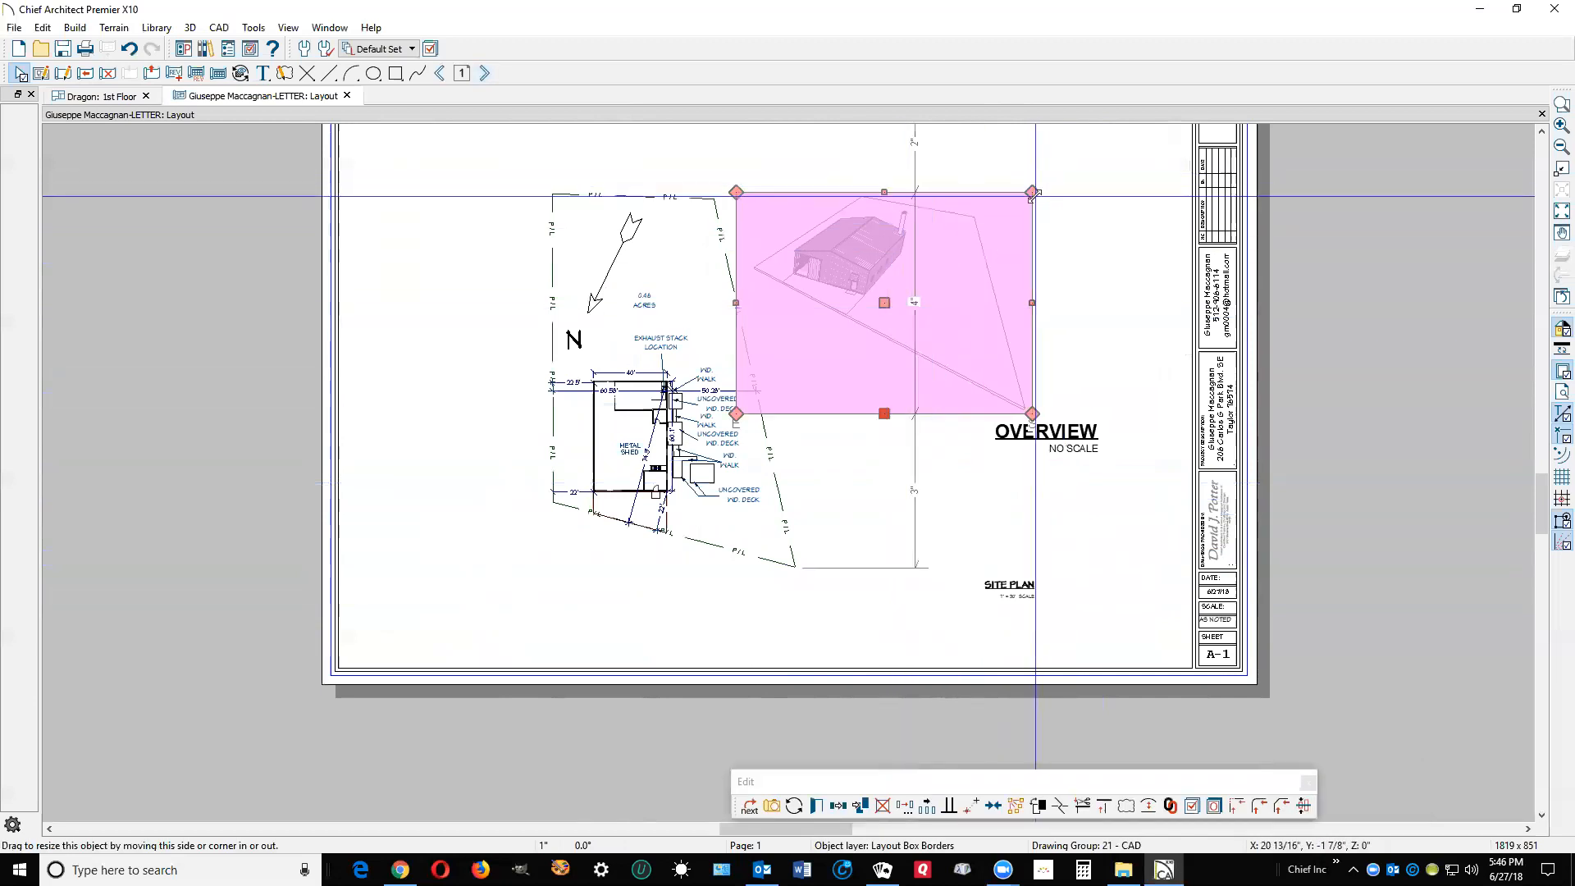
click(649, 459)
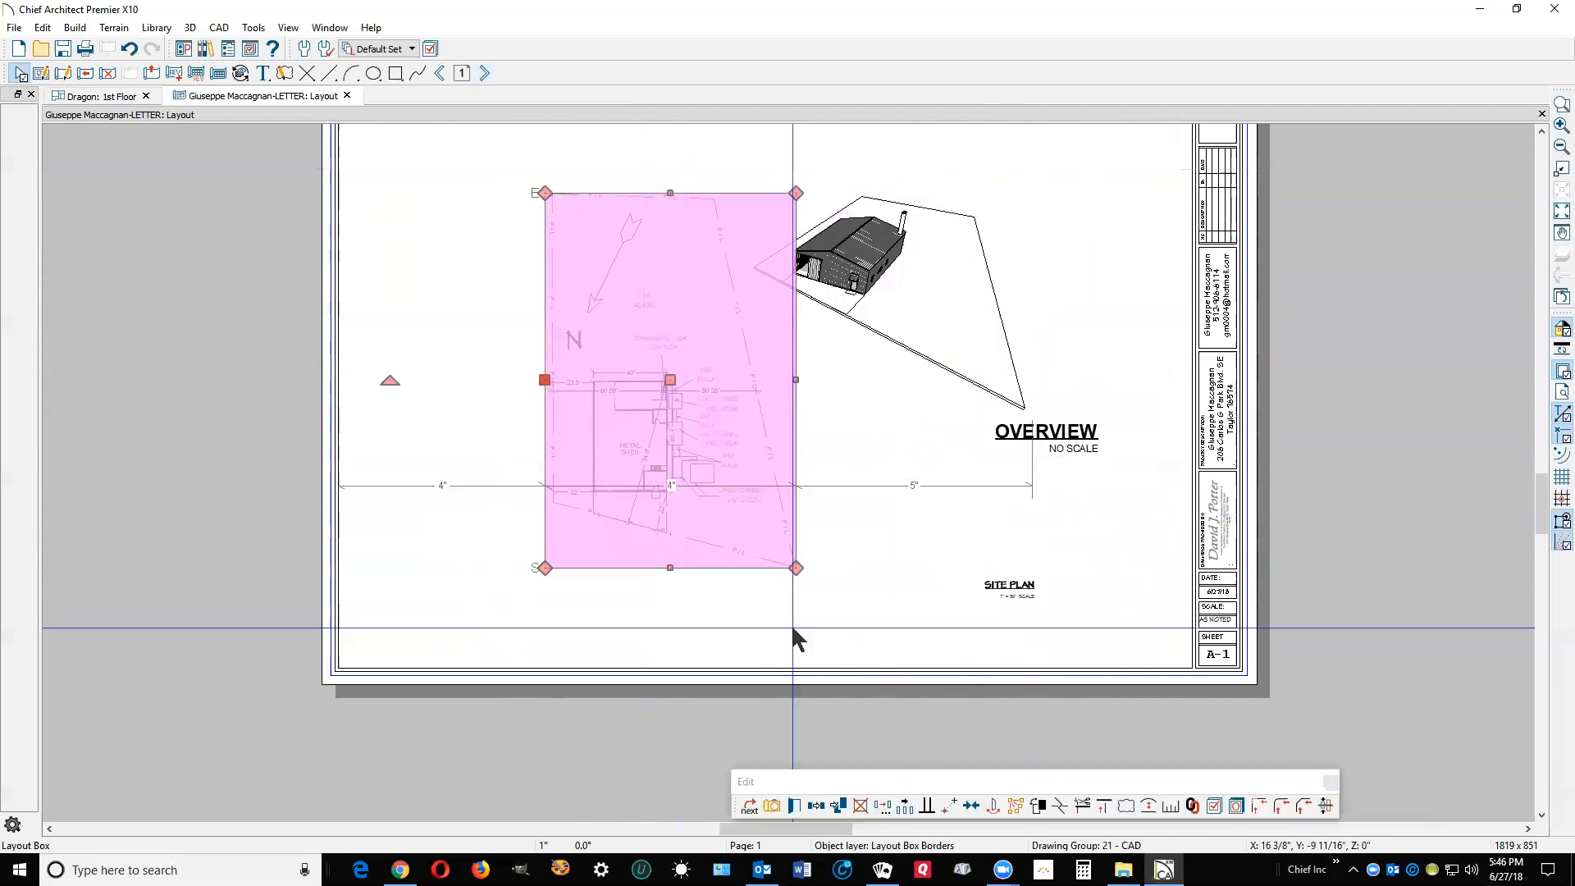
click(1170, 805)
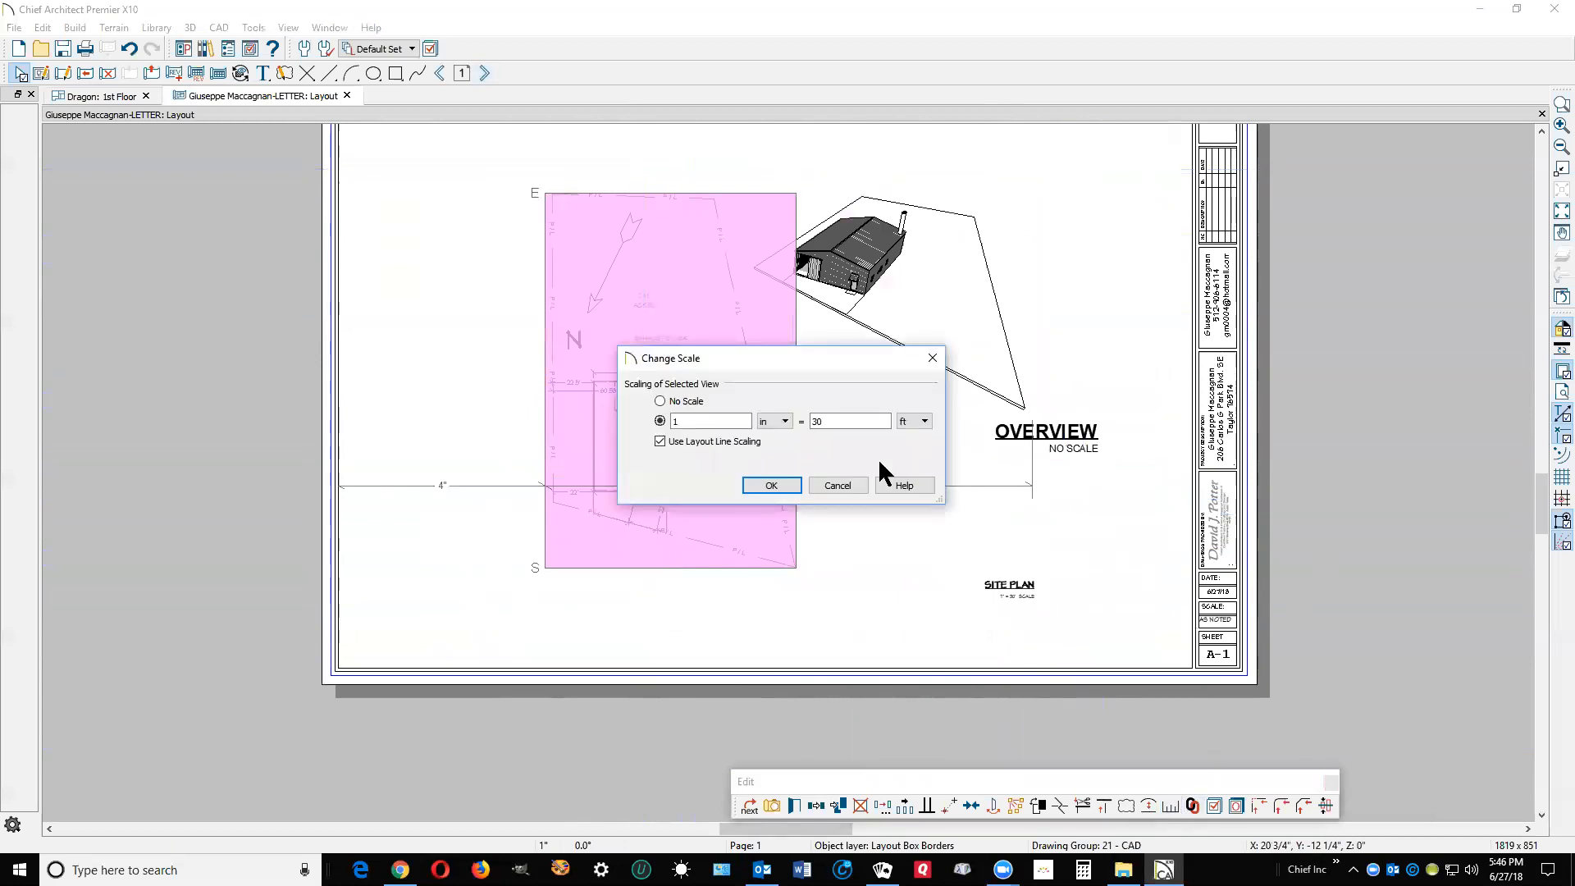
click(836, 485)
scroll(850, 608, down, 2)
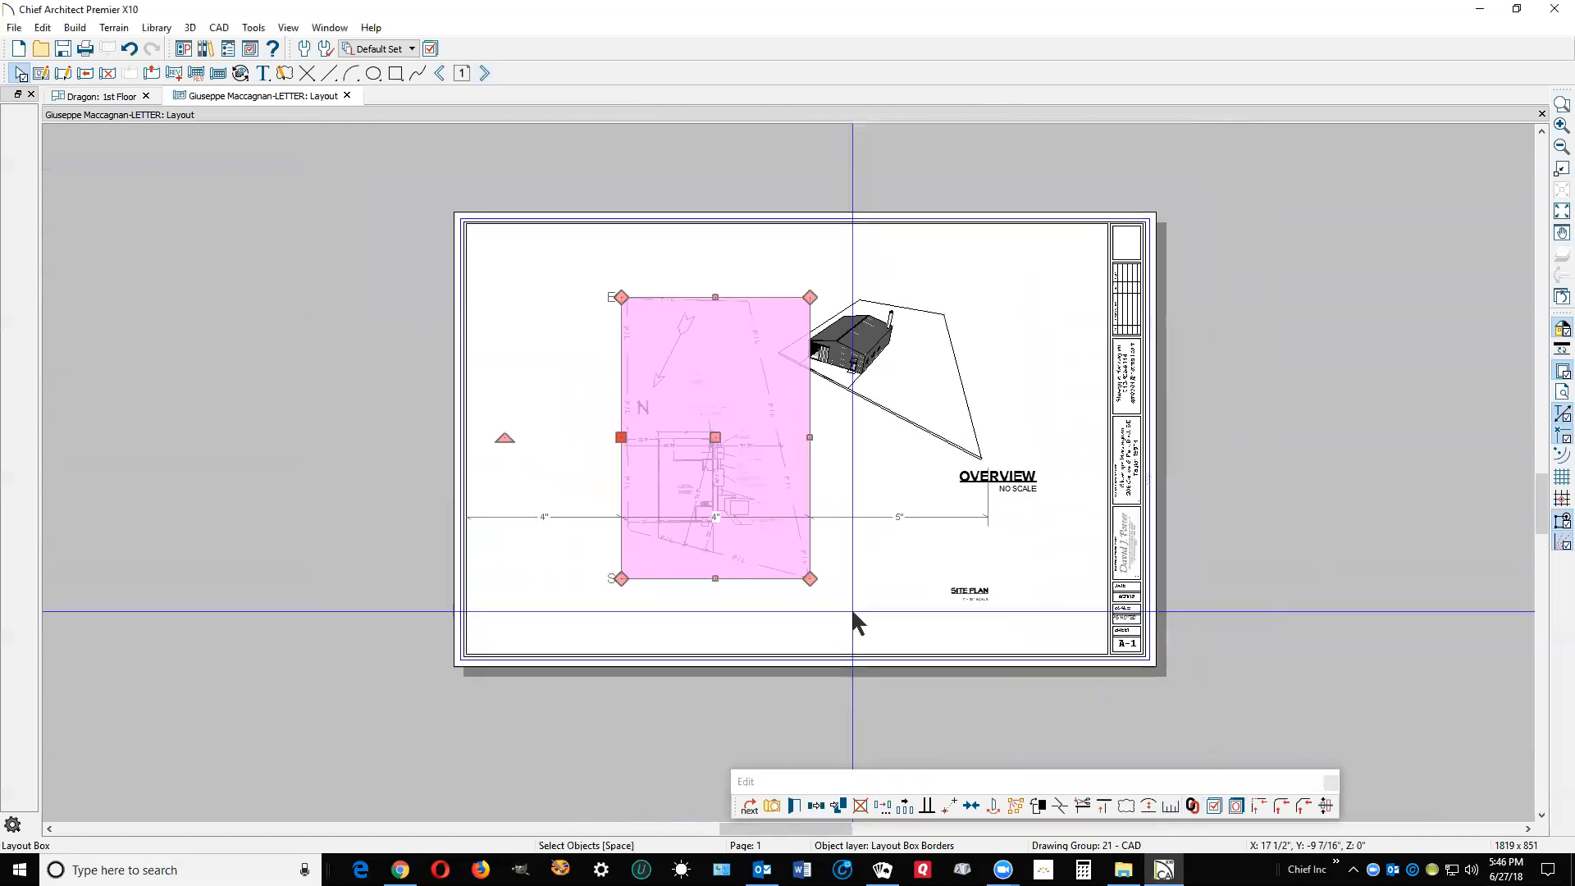
click(852, 611)
Step: Review the resized title block on layout page 0 and the plan view's fit on page 2
click(440, 73)
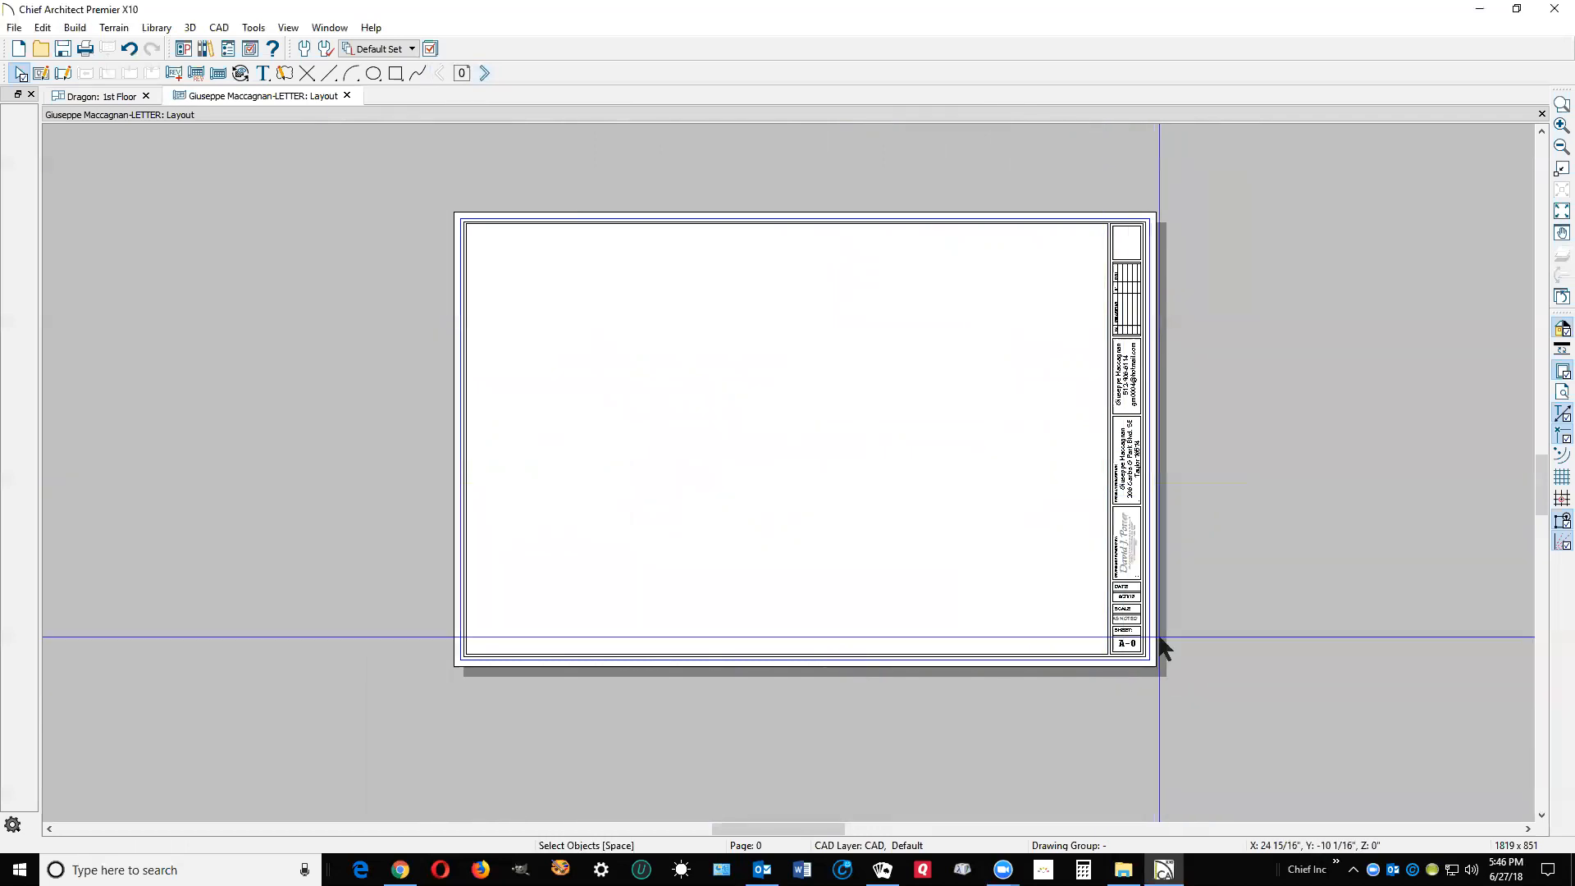
click(485, 73)
click(485, 73)
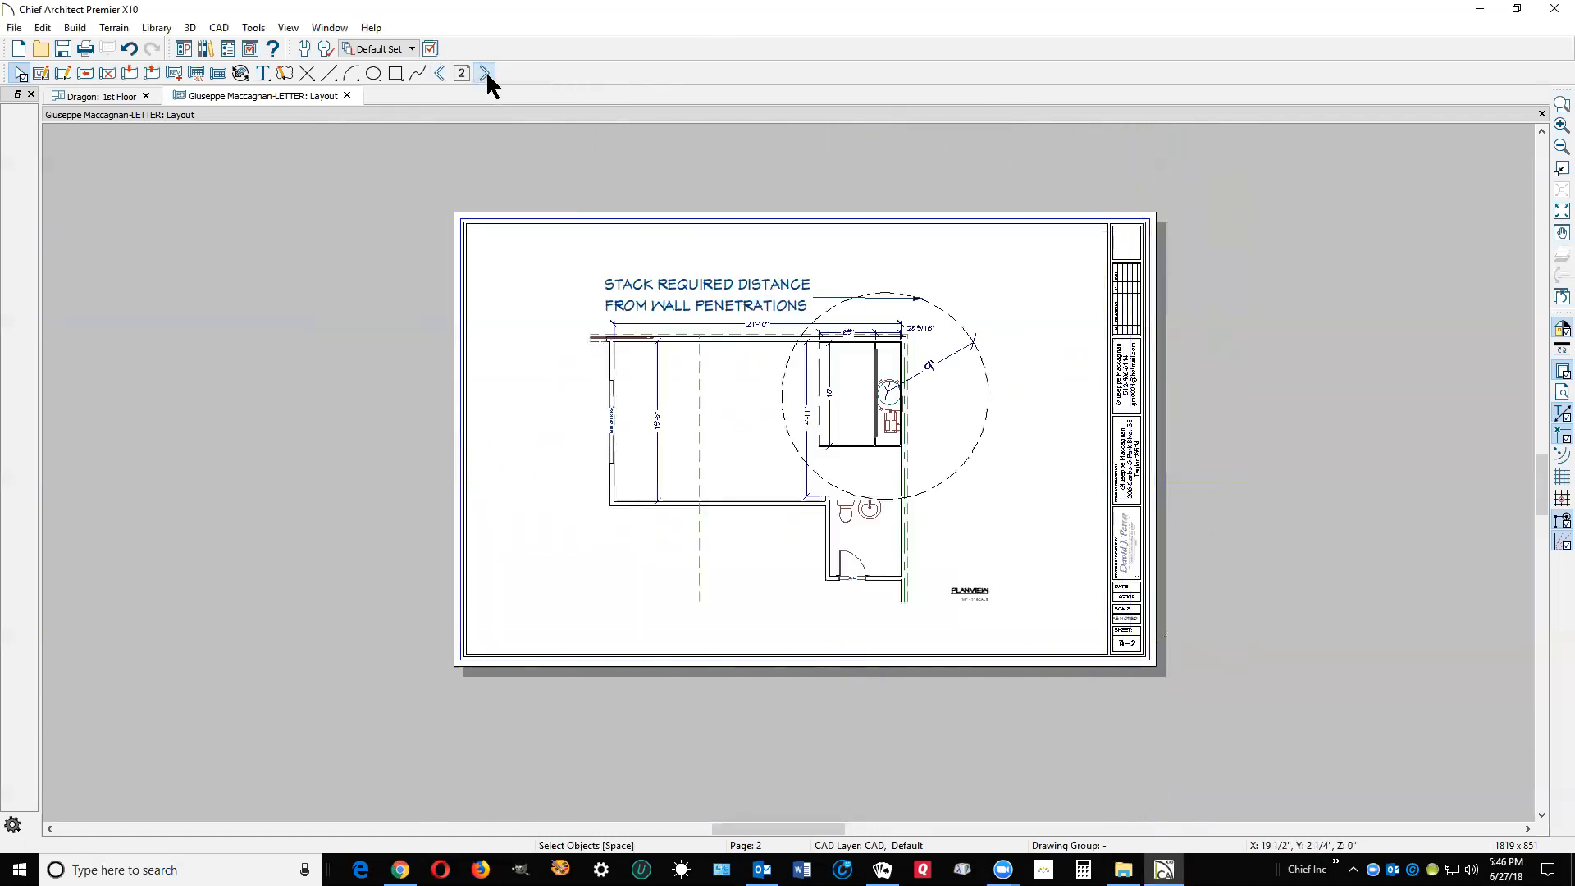
scroll(1002, 663, up, 3)
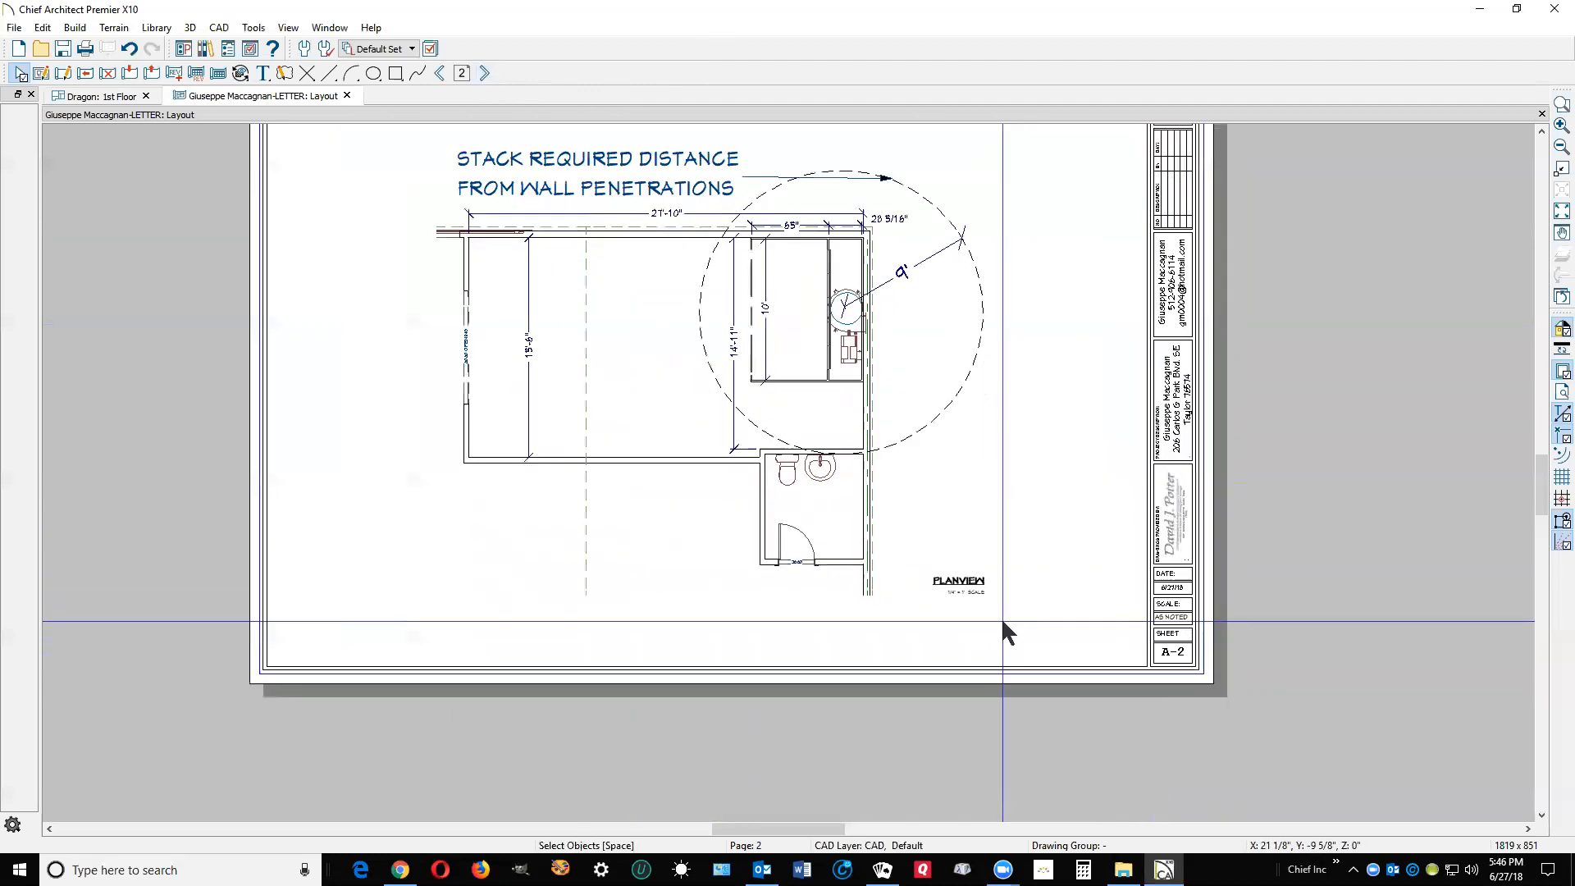
scroll(979, 609, up, 1)
scroll(957, 569, down, 2)
scroll(878, 374, down, 2)
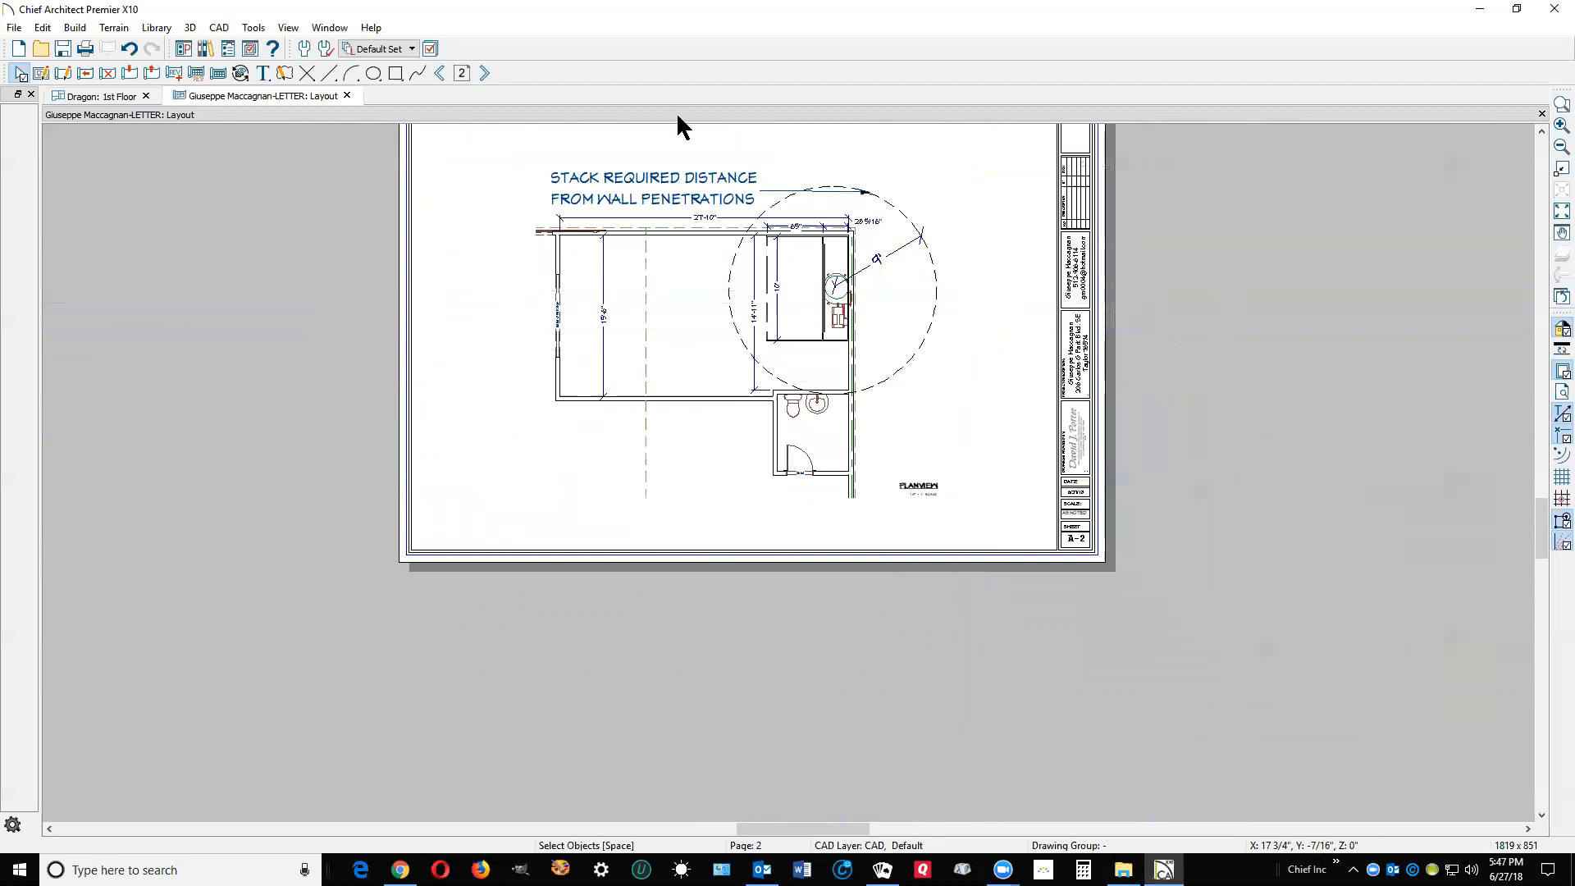
Step: Check the scale of the floor plan view on layout page 3 without changing it, and review the whole sheet
click(484, 73)
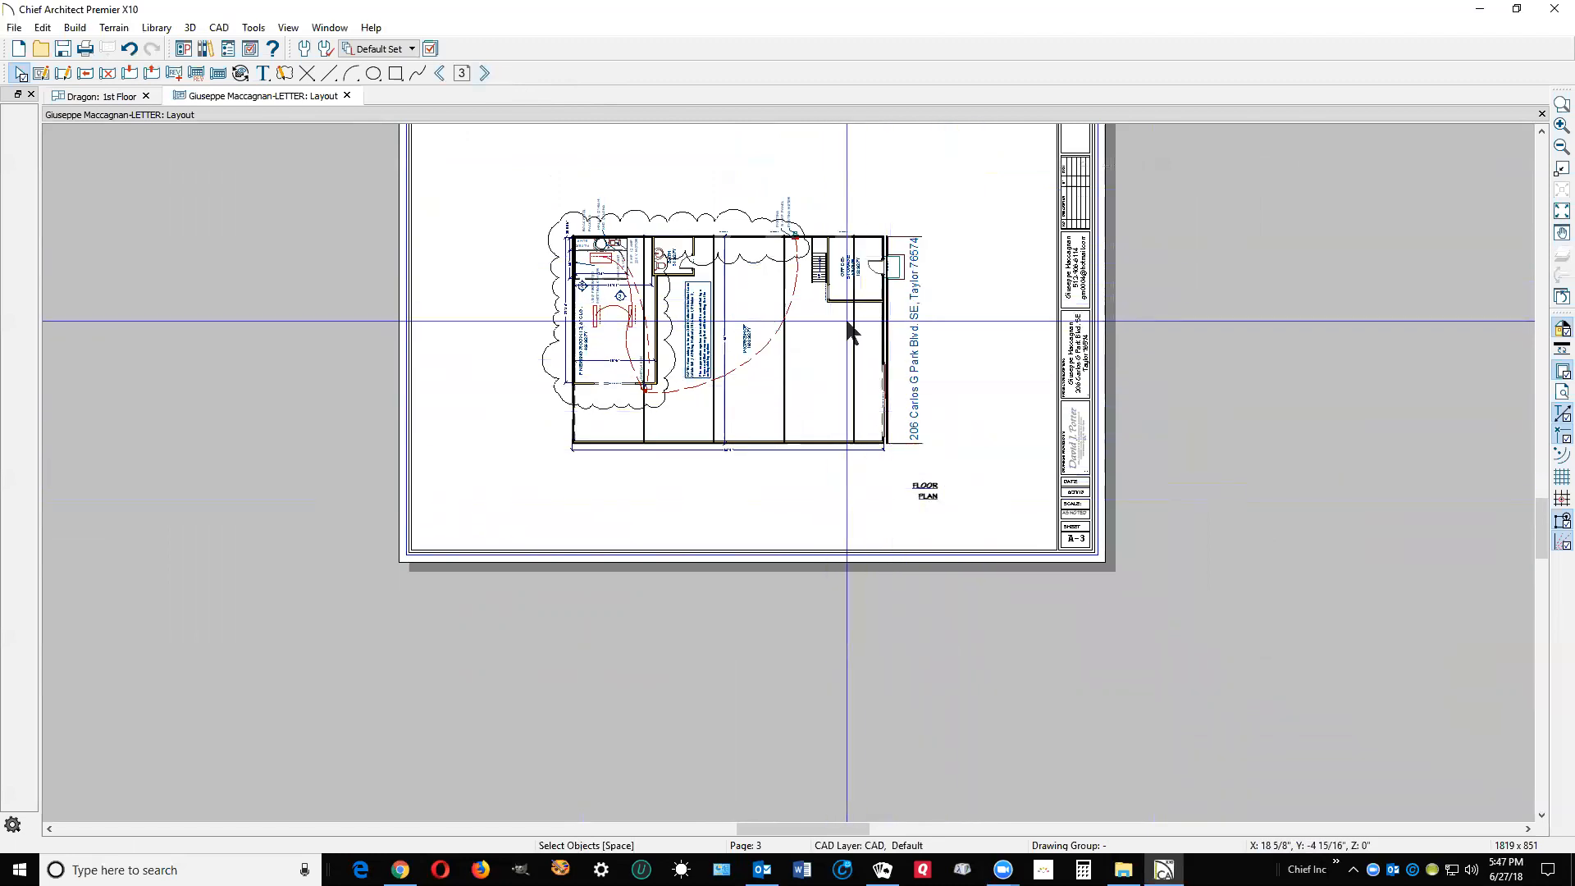
click(841, 286)
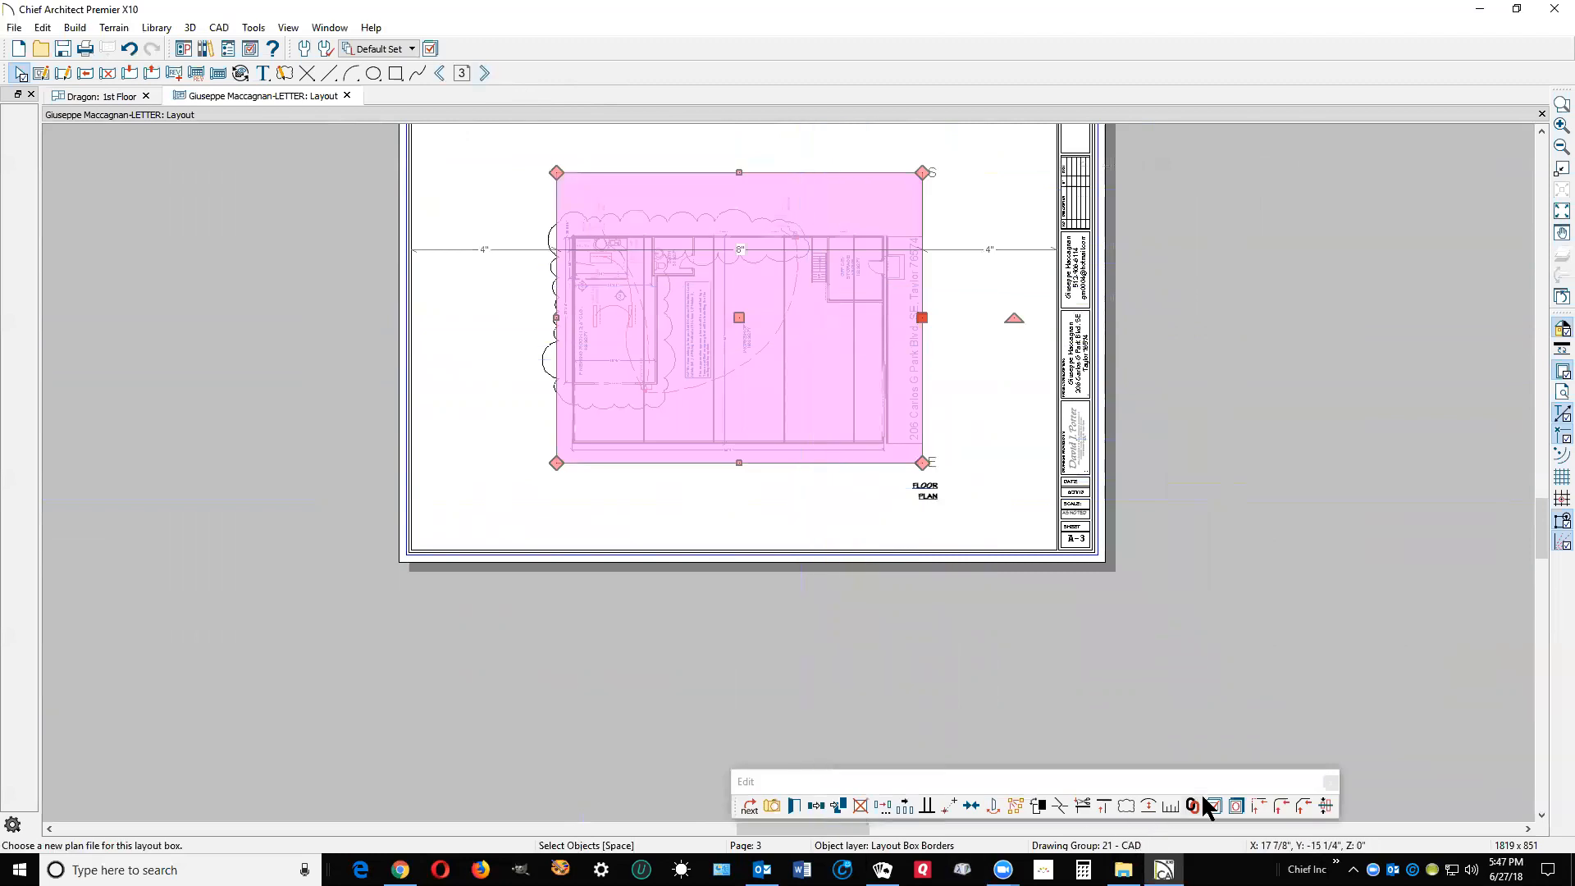
click(1170, 802)
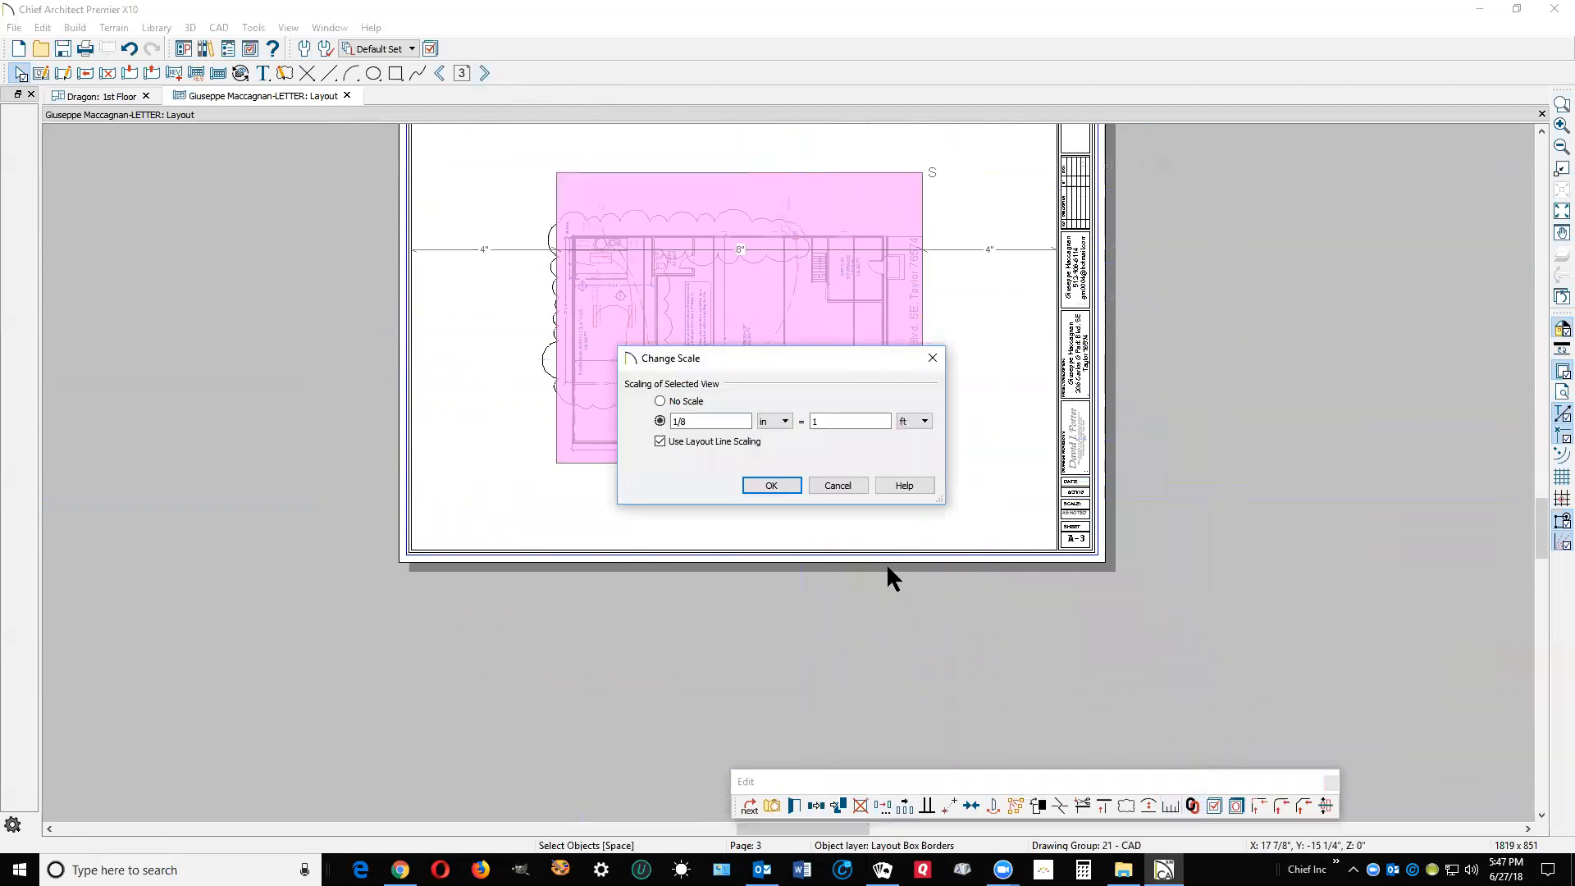
click(692, 423)
click(838, 484)
click(979, 657)
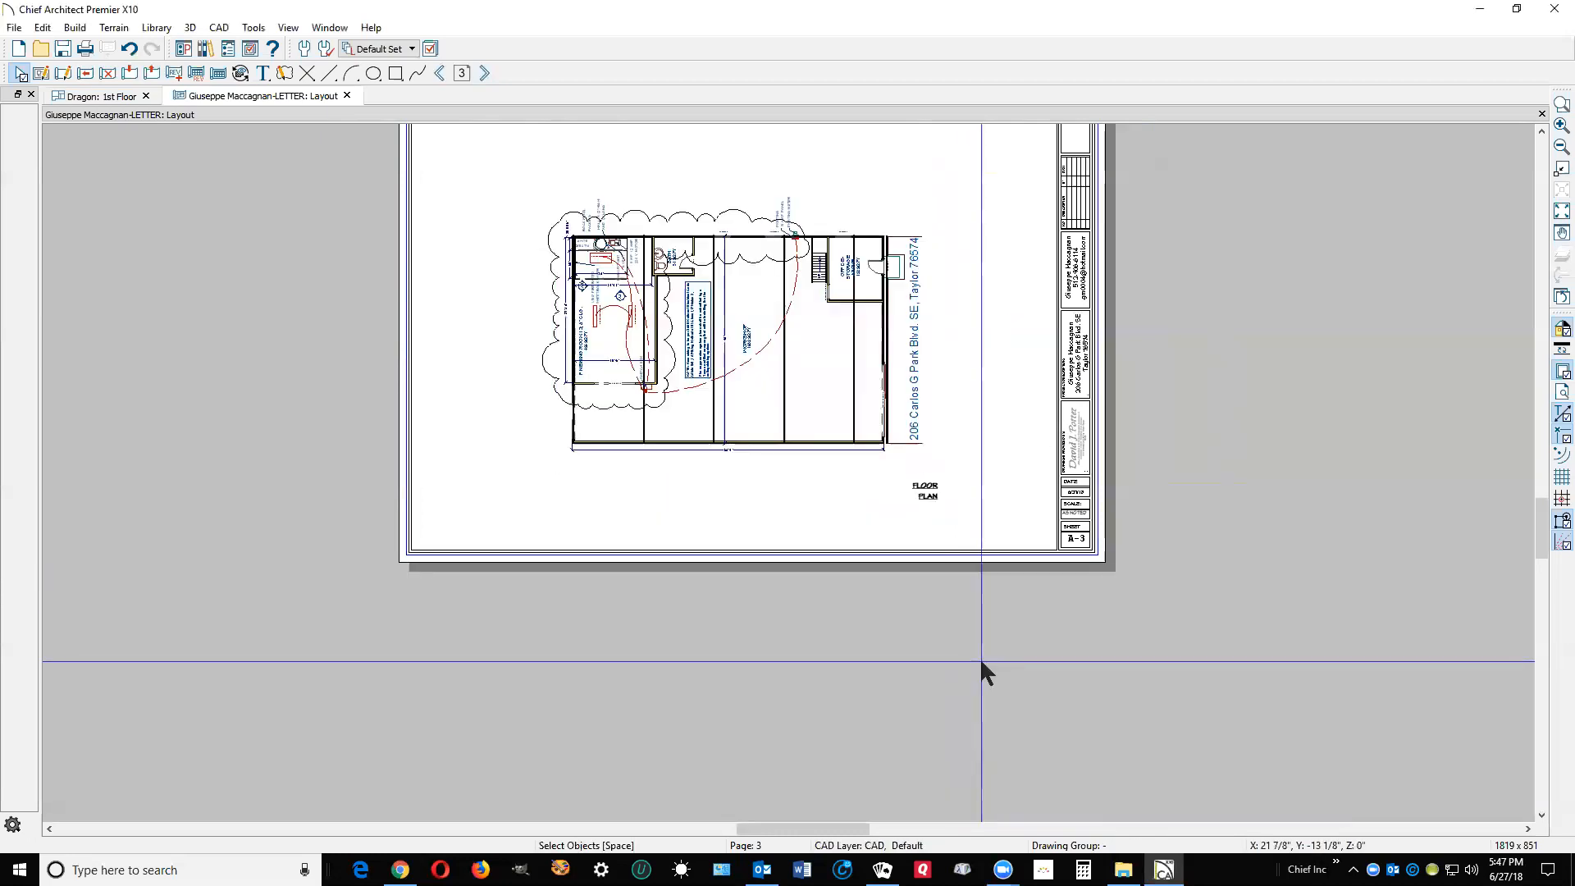
scroll(979, 657, down, 1)
scroll(921, 227, up, 1)
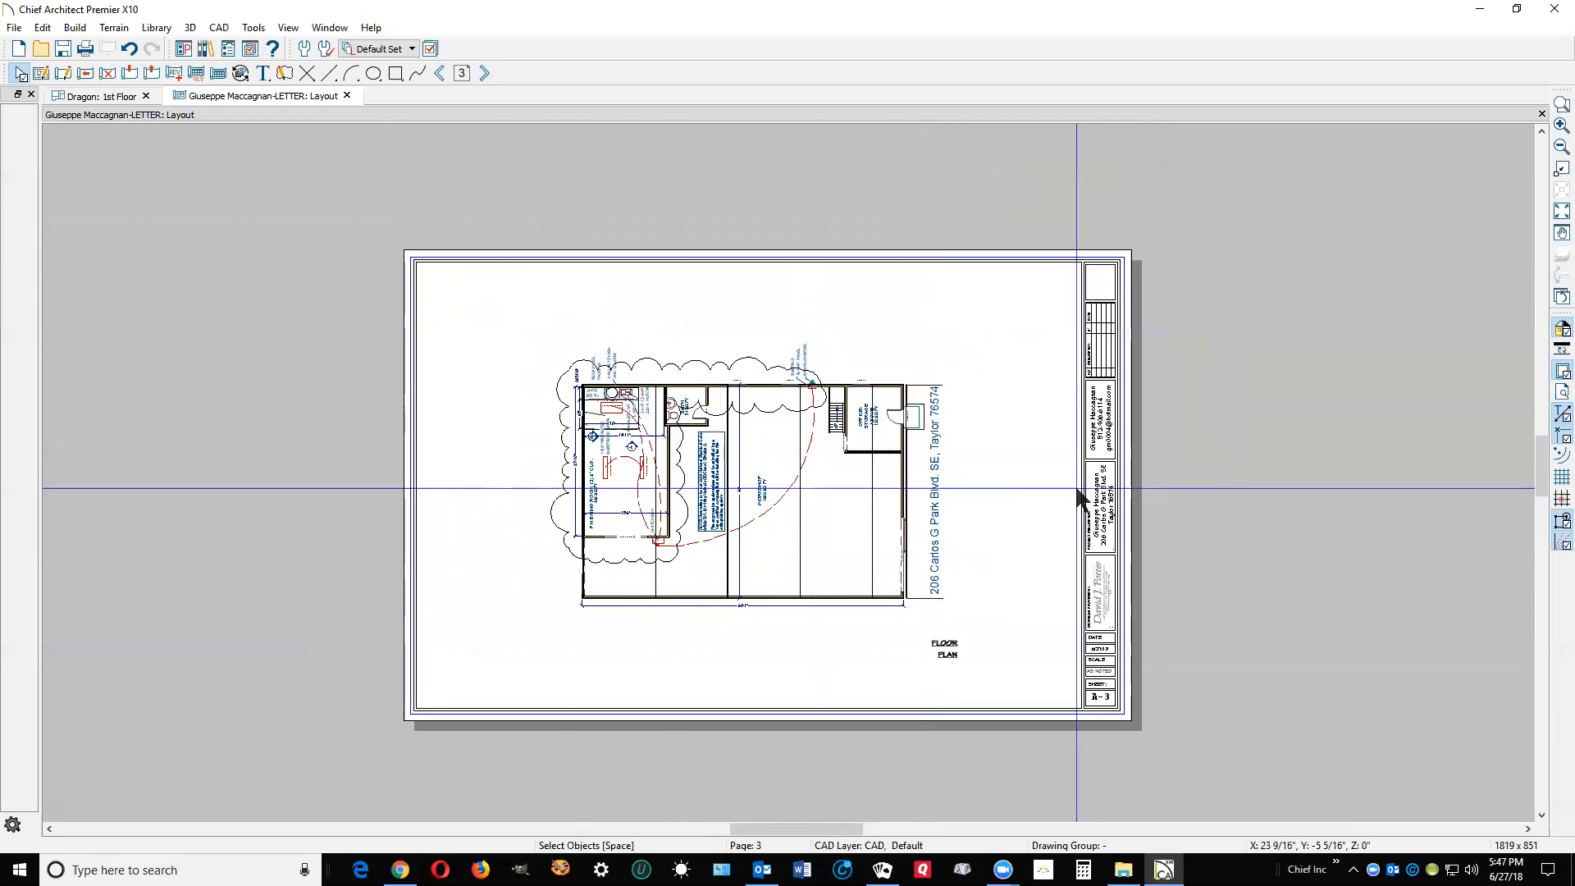
Step: Examine how the floor plan's layout box fits the sheet on page 4
click(484, 74)
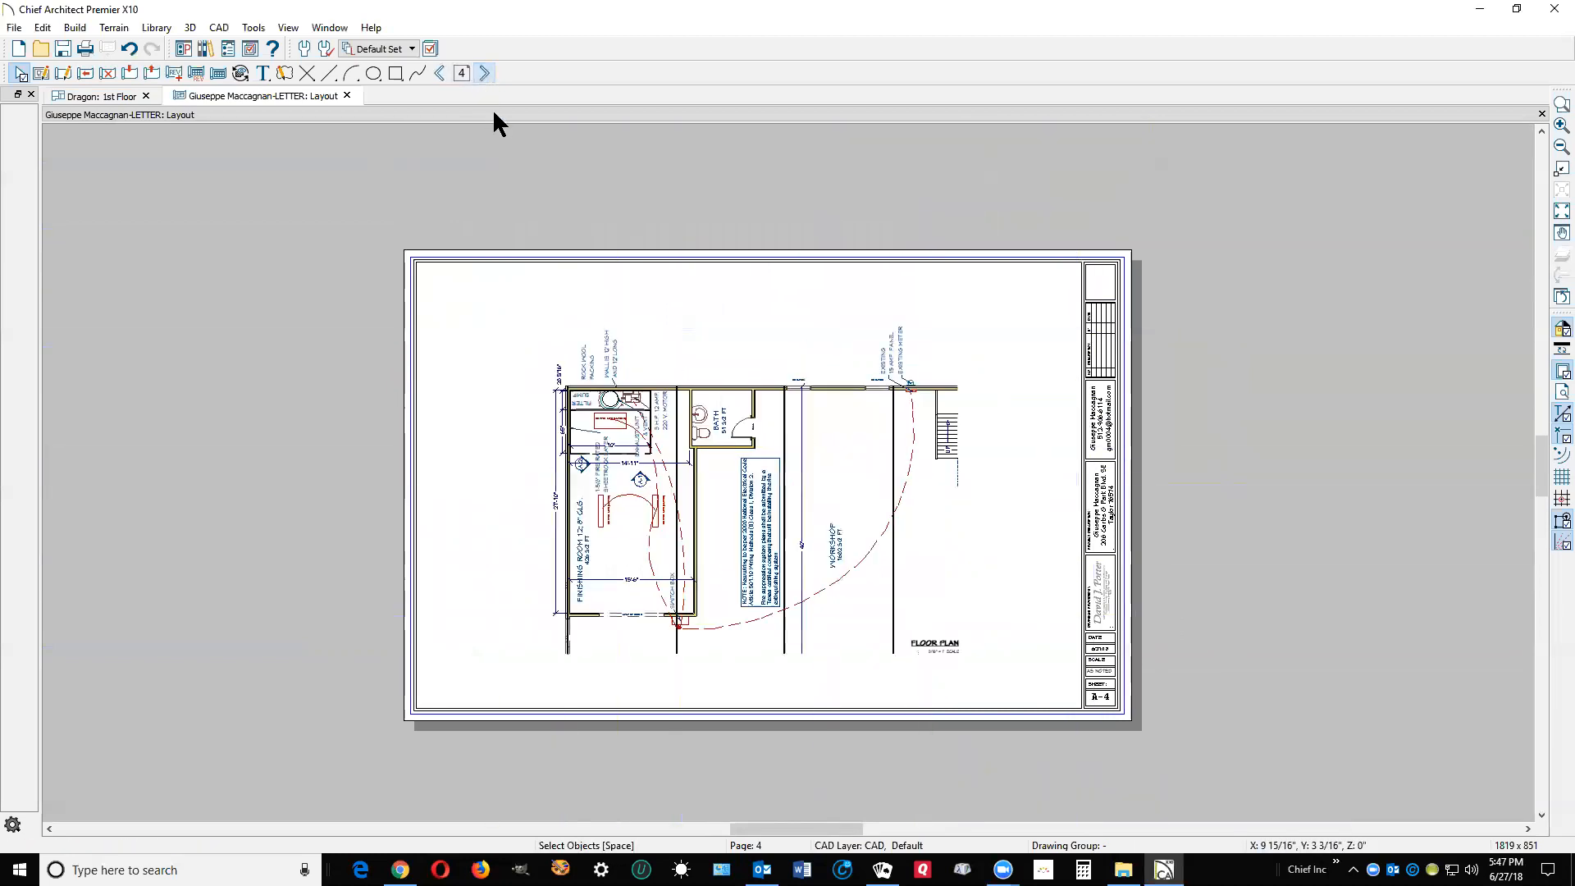
click(766, 568)
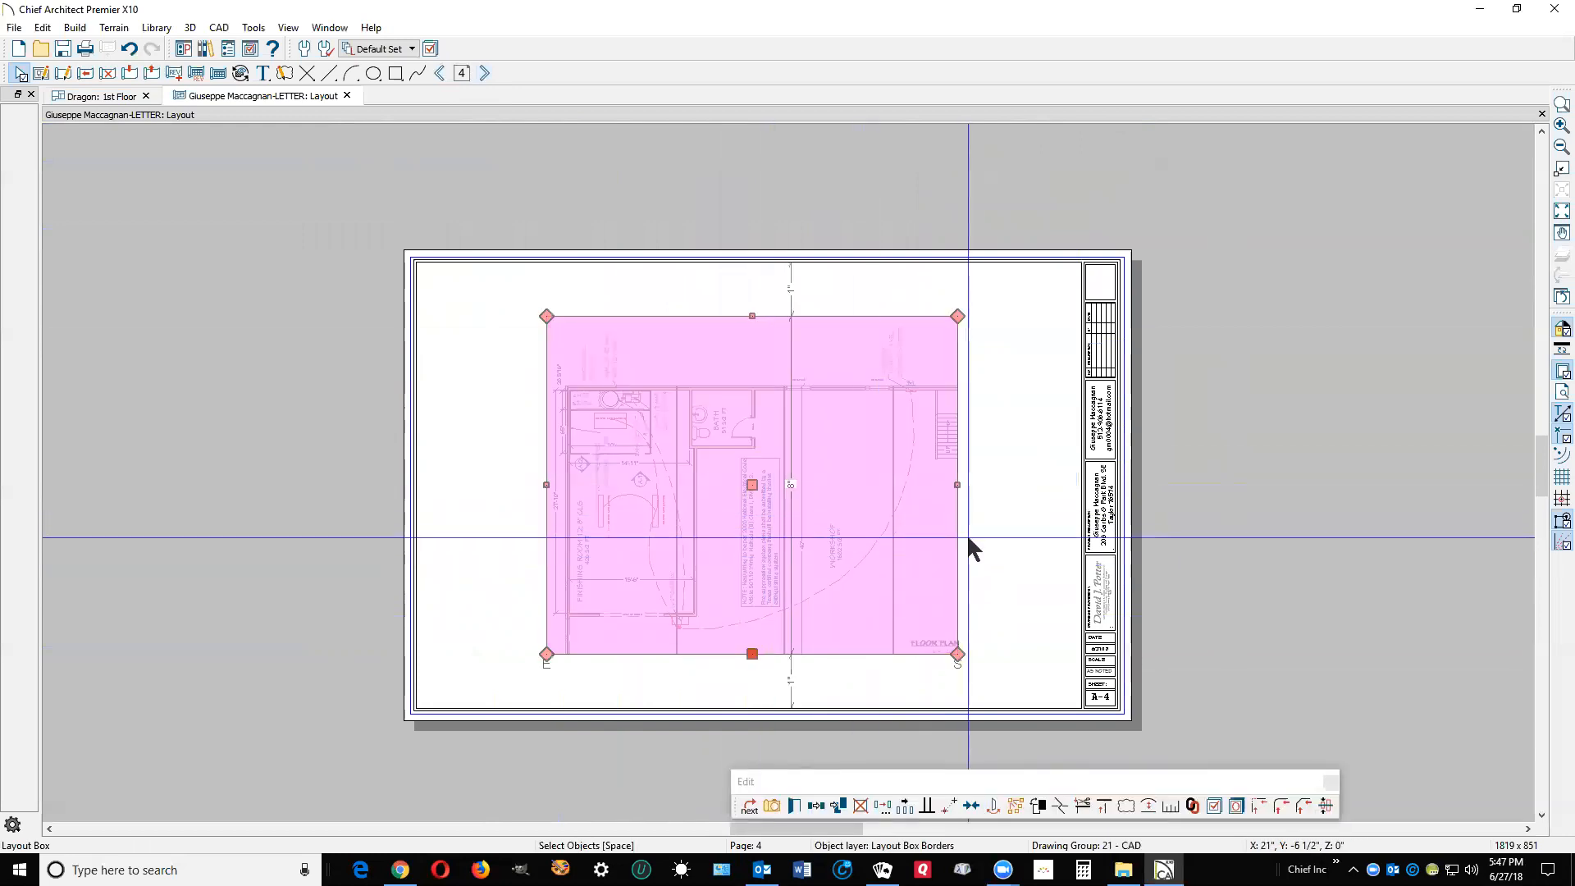
click(966, 533)
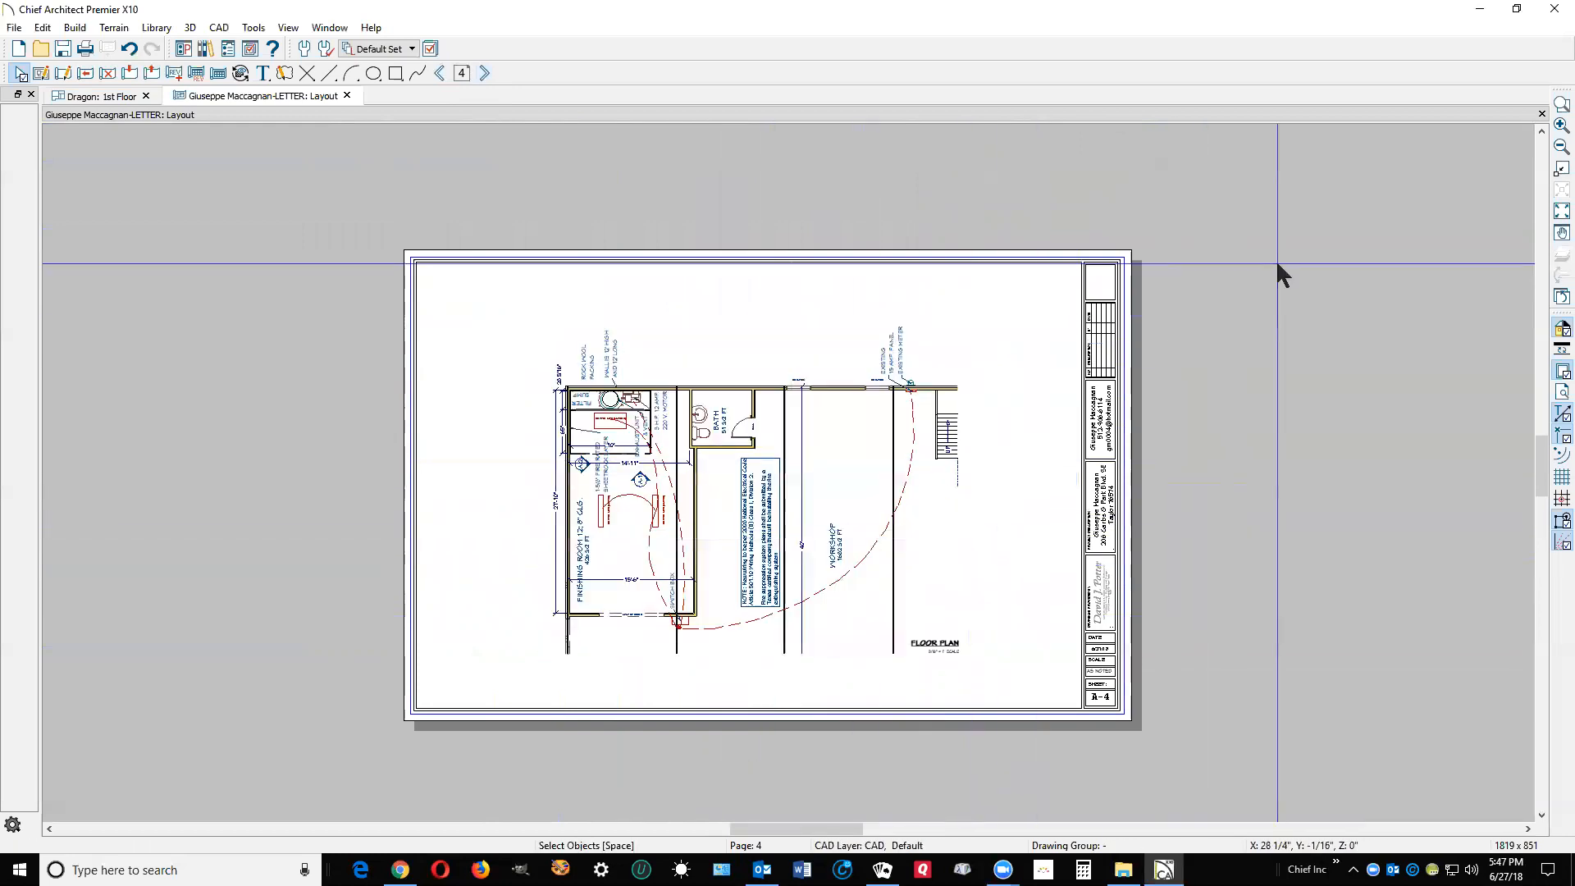
Step: Close the layout file
click(1542, 114)
click(874, 457)
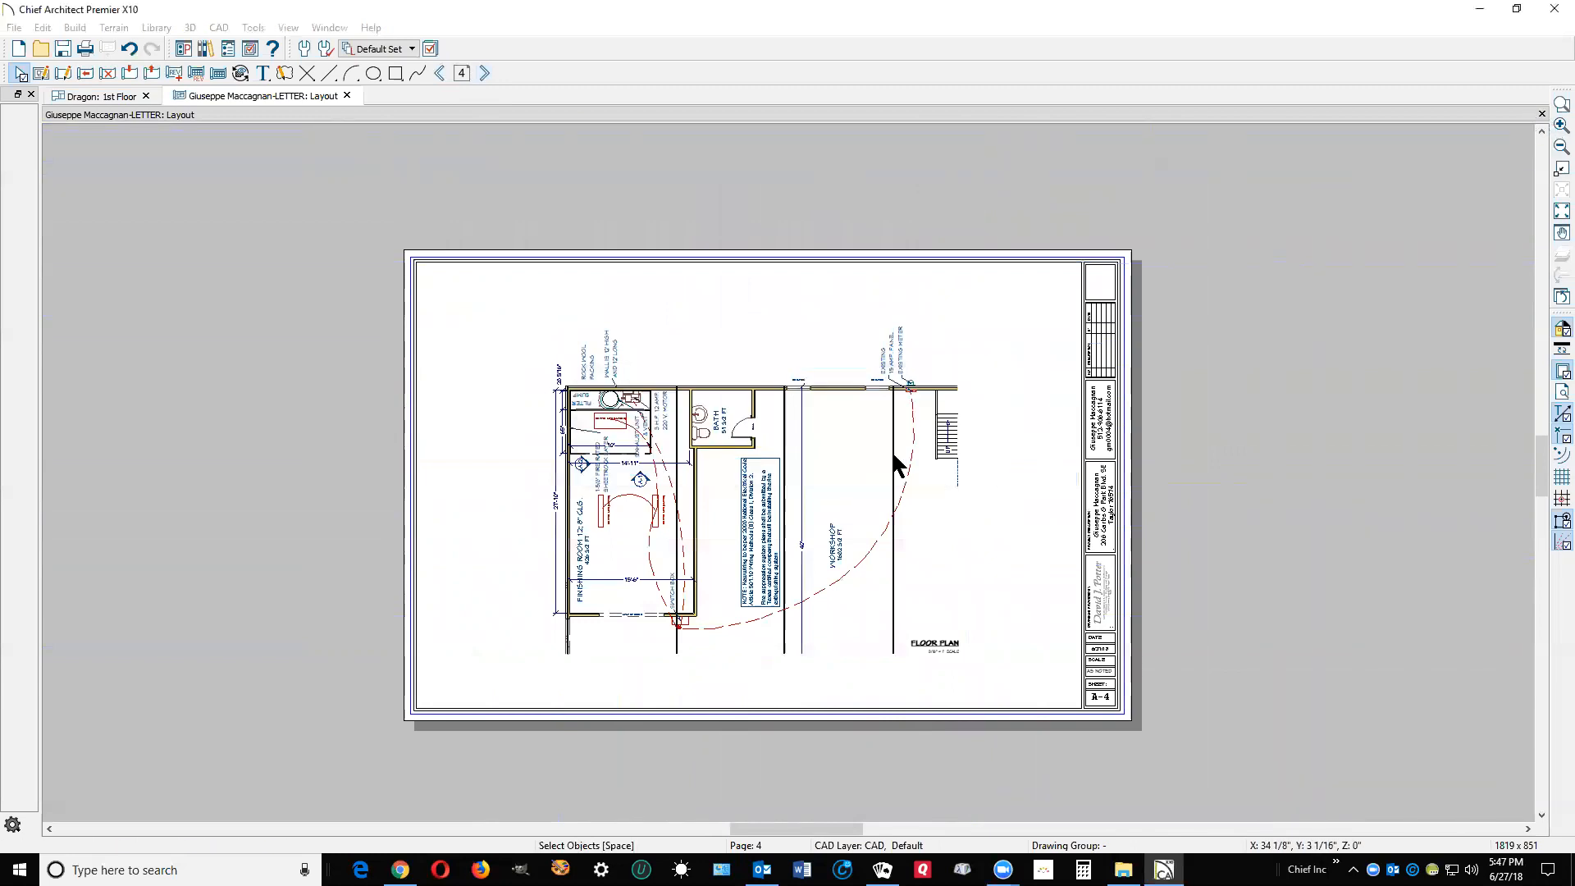